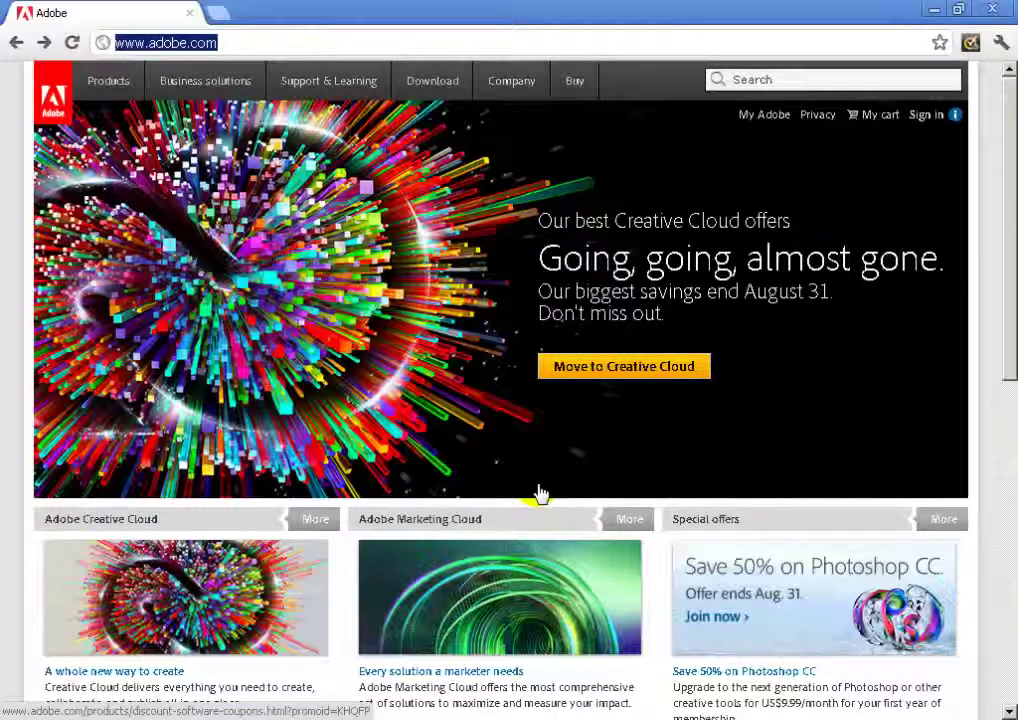
- Leave the installer folder, return to the browser and go to the Adobe sign-in page
key(alt+Tab)
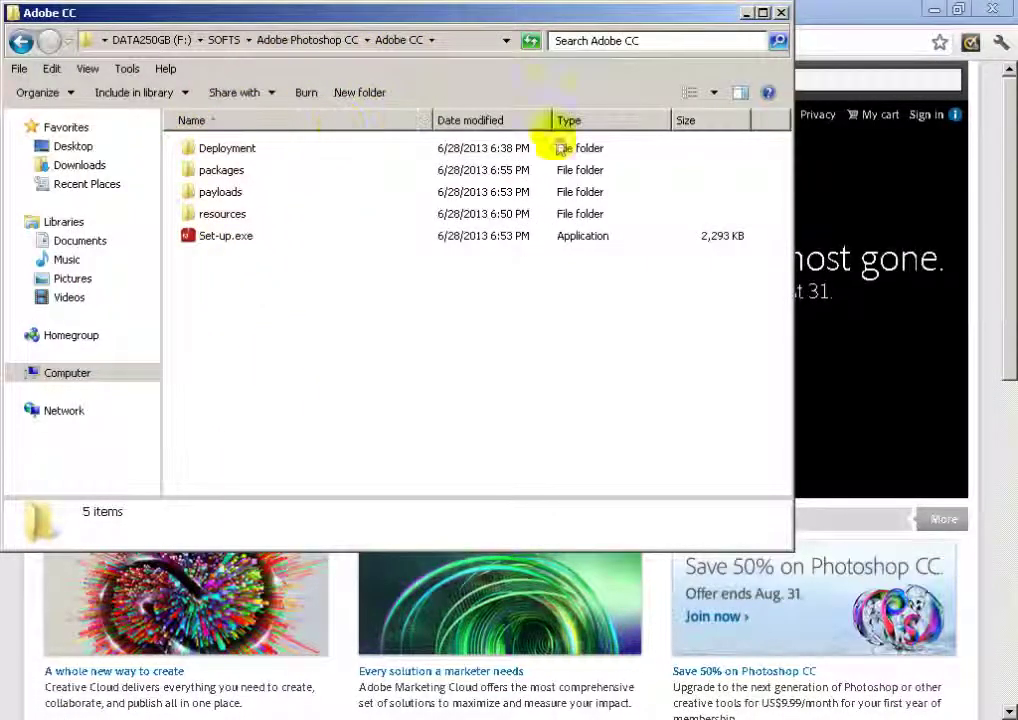
click(748, 14)
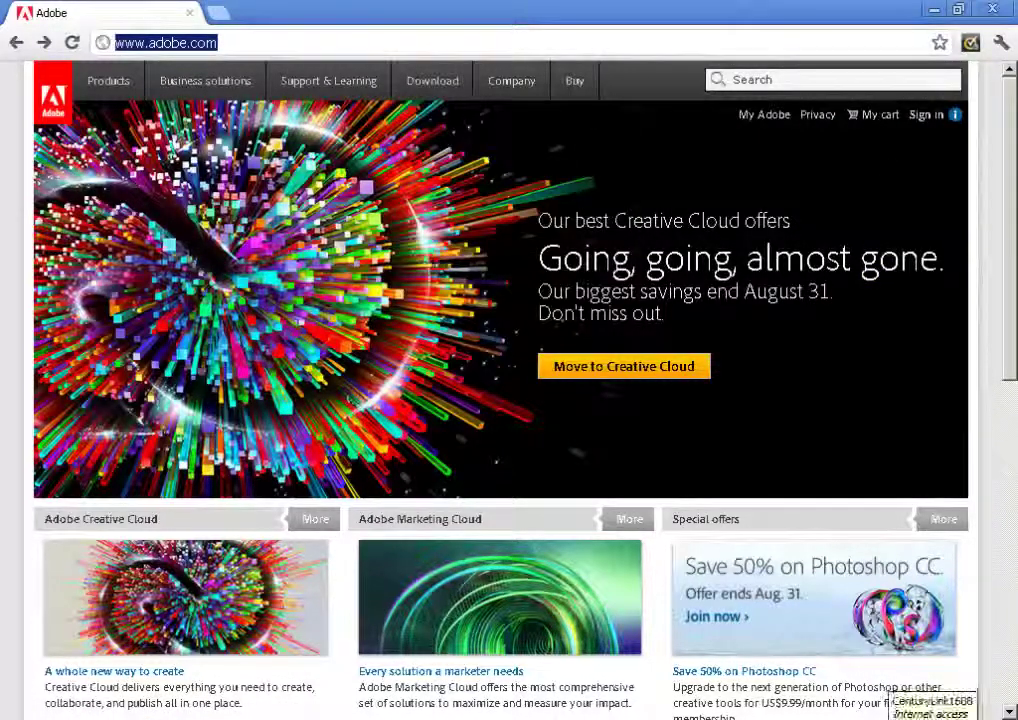
click(163, 43)
double_click(193, 43)
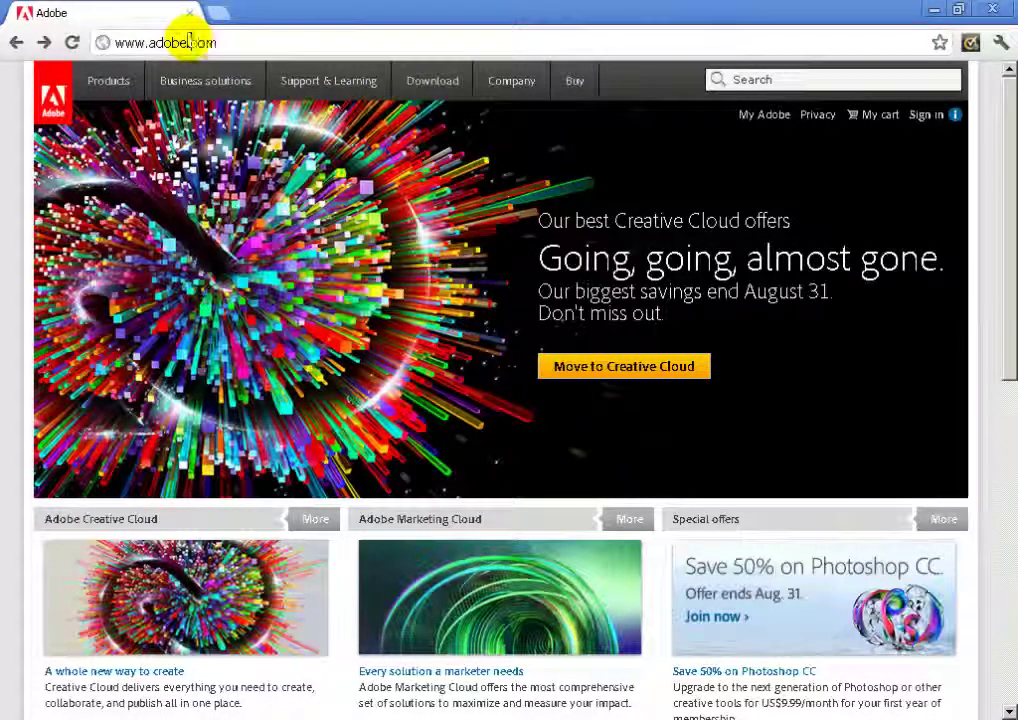
triple_click(191, 45)
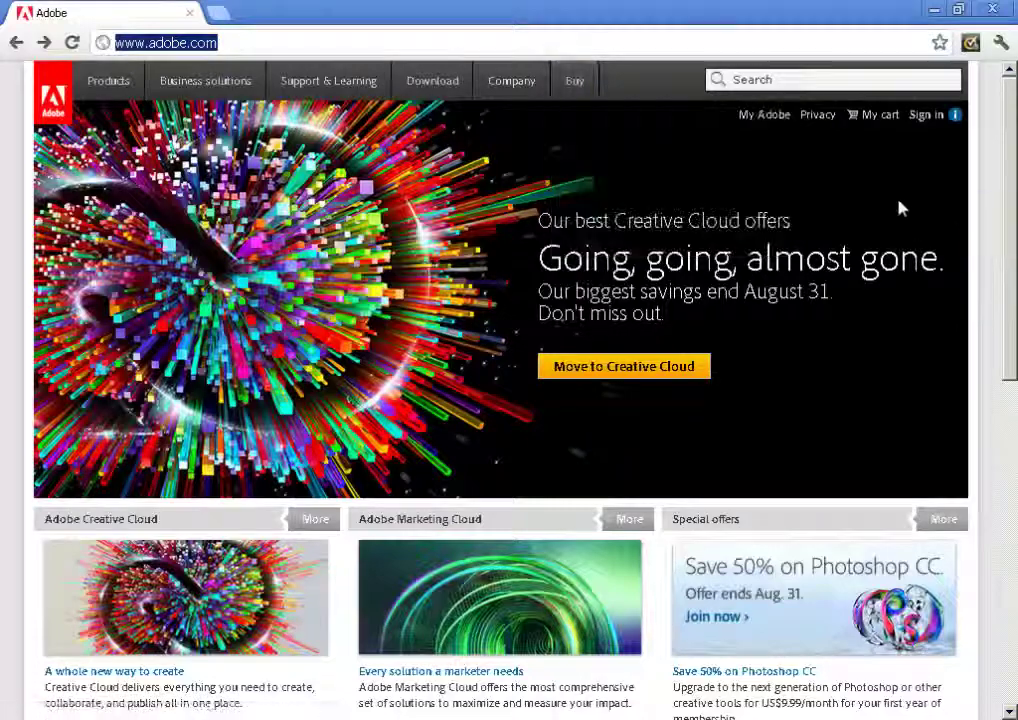
click(926, 116)
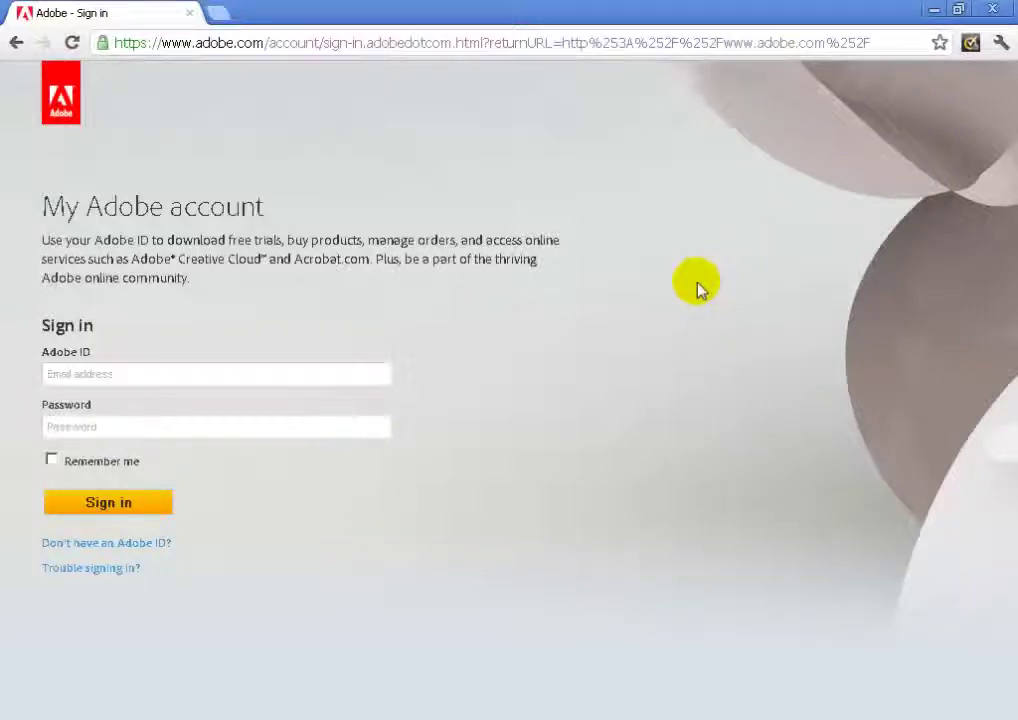
- Begin the new Adobe ID form, stepping through name and password fields and agreeing to the terms
click(138, 545)
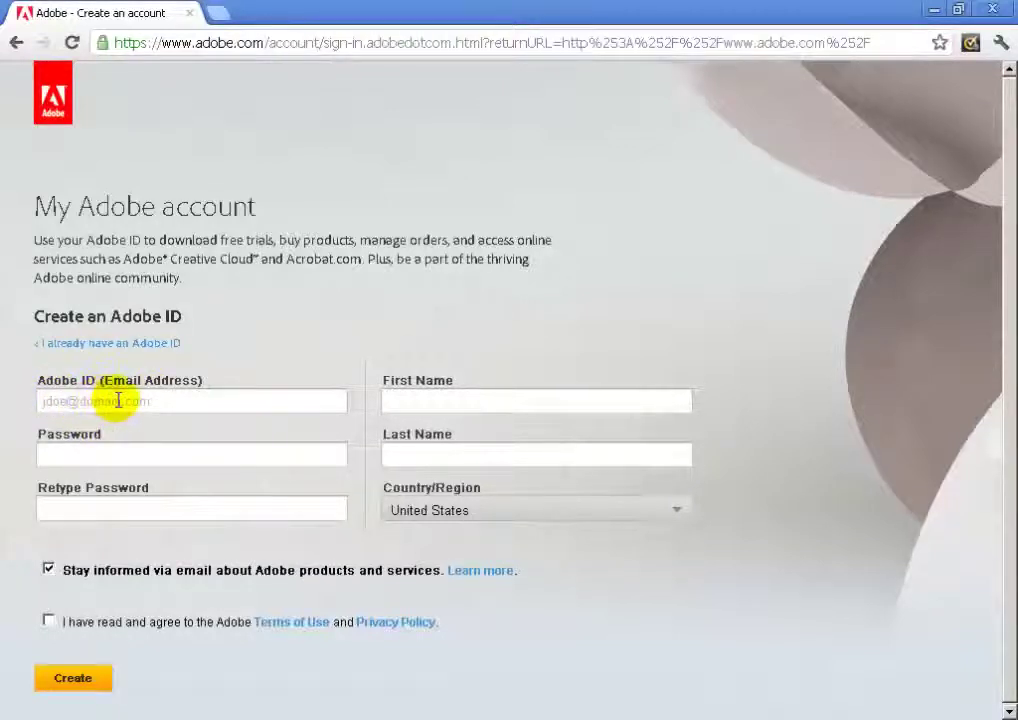
click(417, 398)
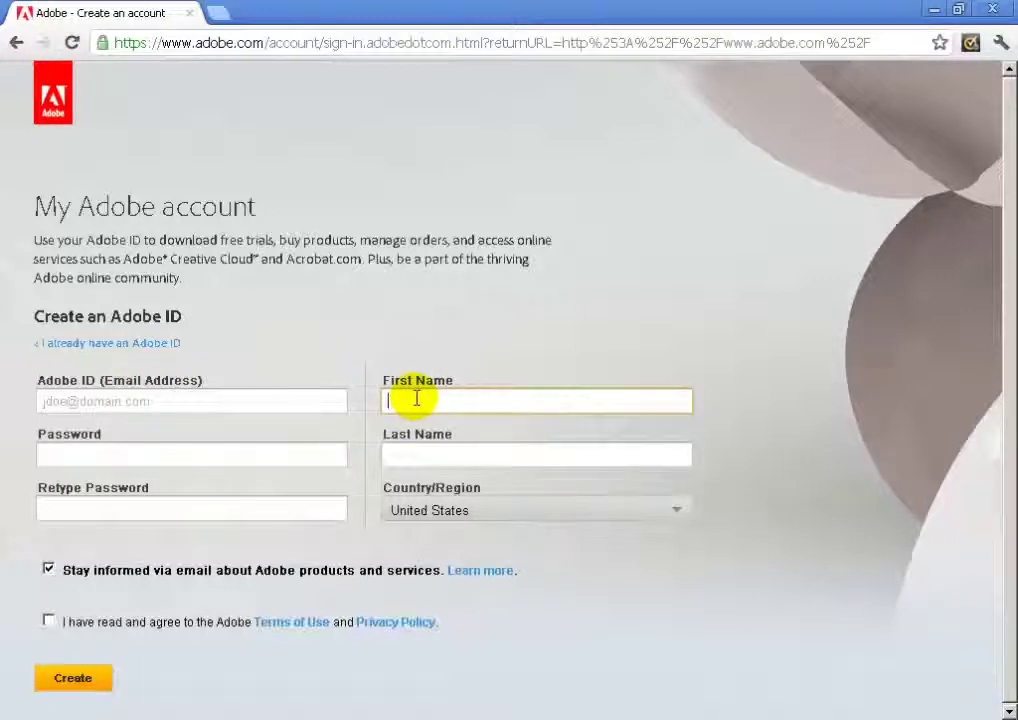
click(410, 450)
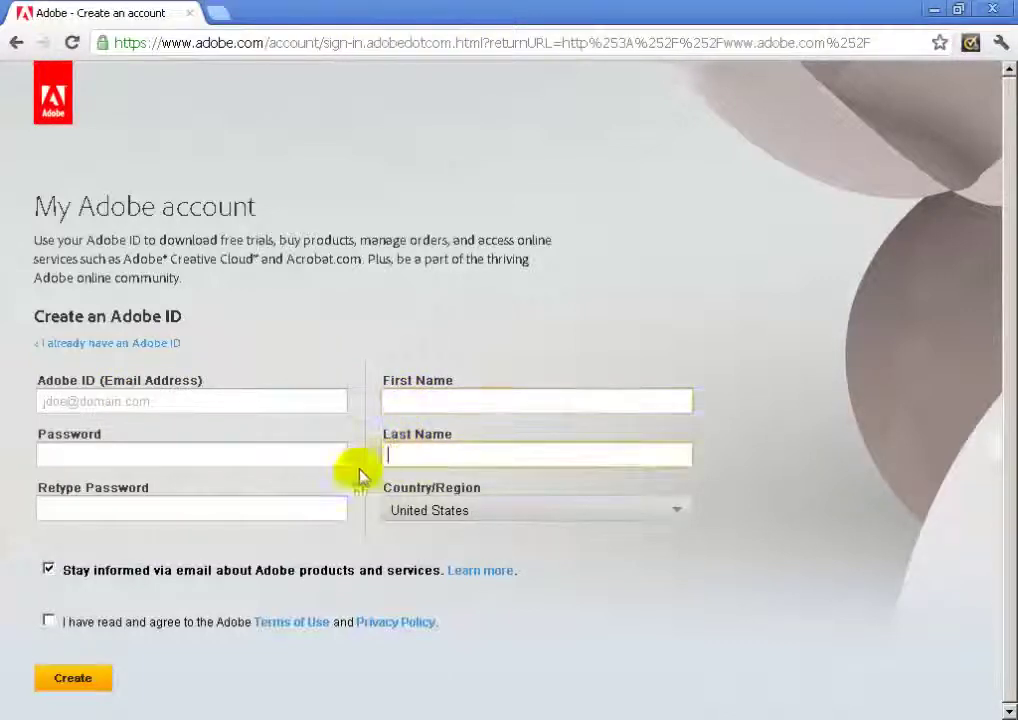
click(105, 455)
click(105, 508)
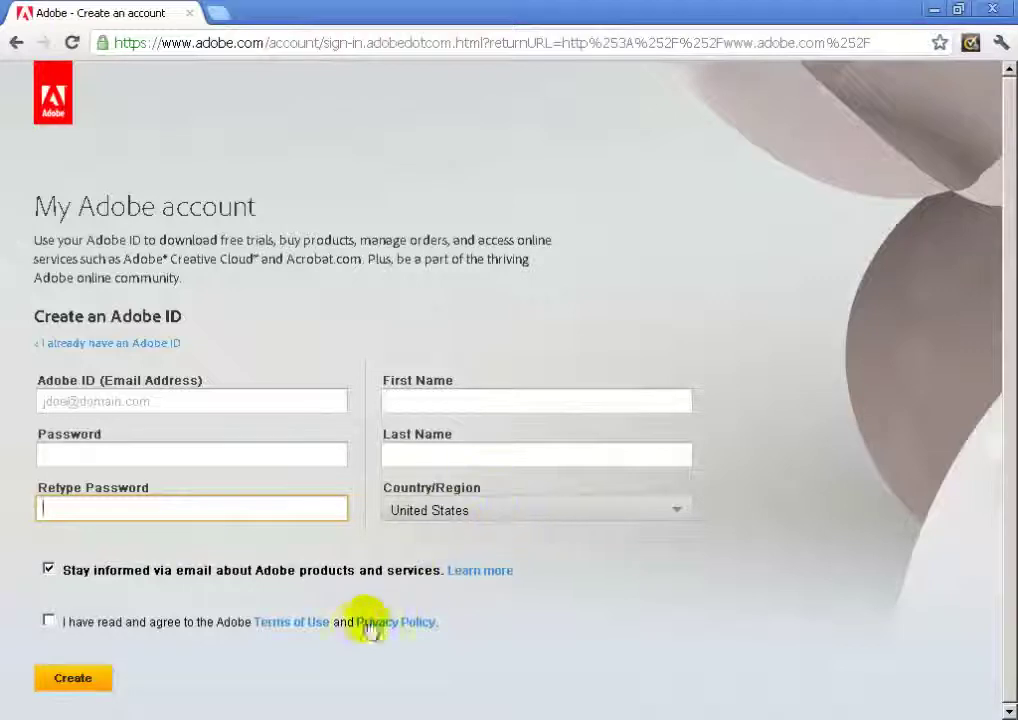
click(48, 621)
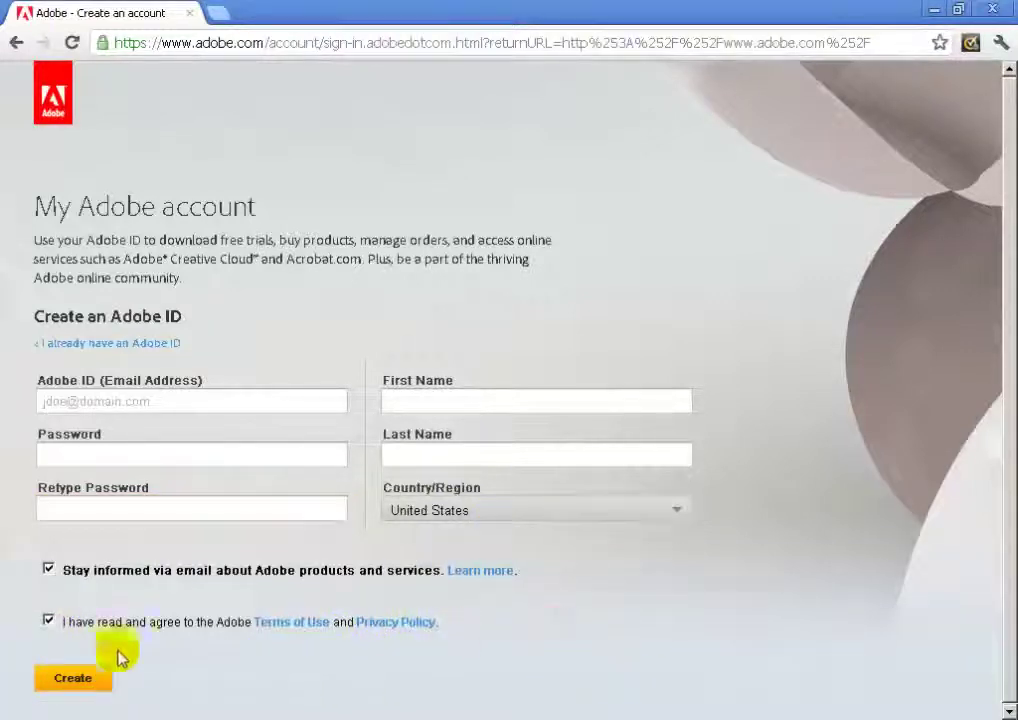
- Return to the Adobe home page and sign in with the existing Adobe ID e-mail and password
click(16, 42)
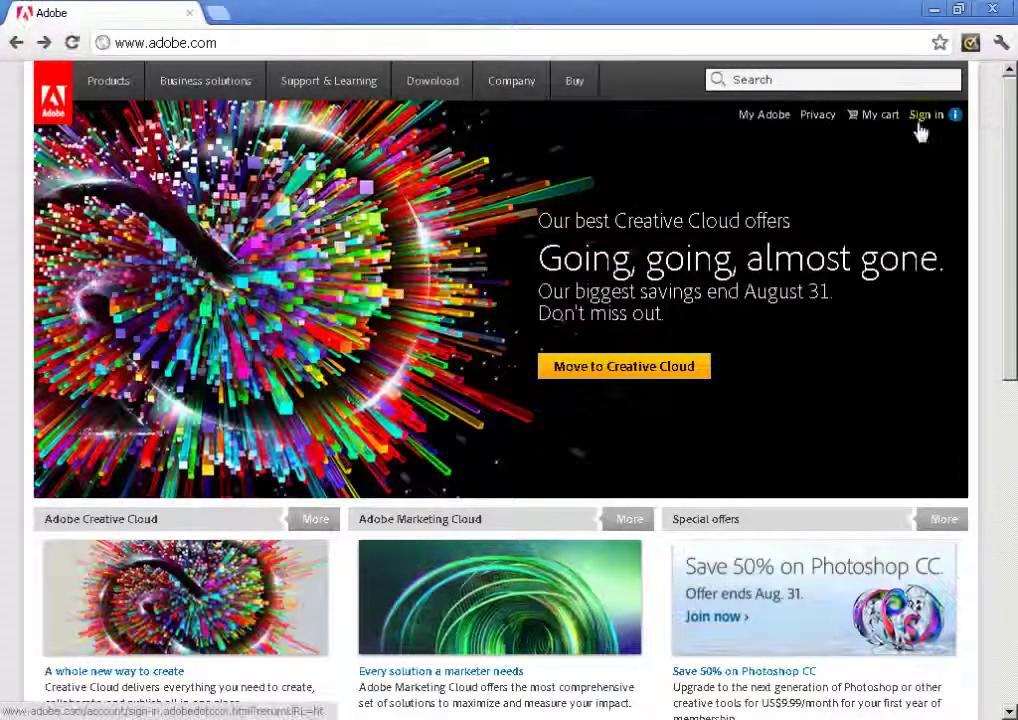
click(920, 120)
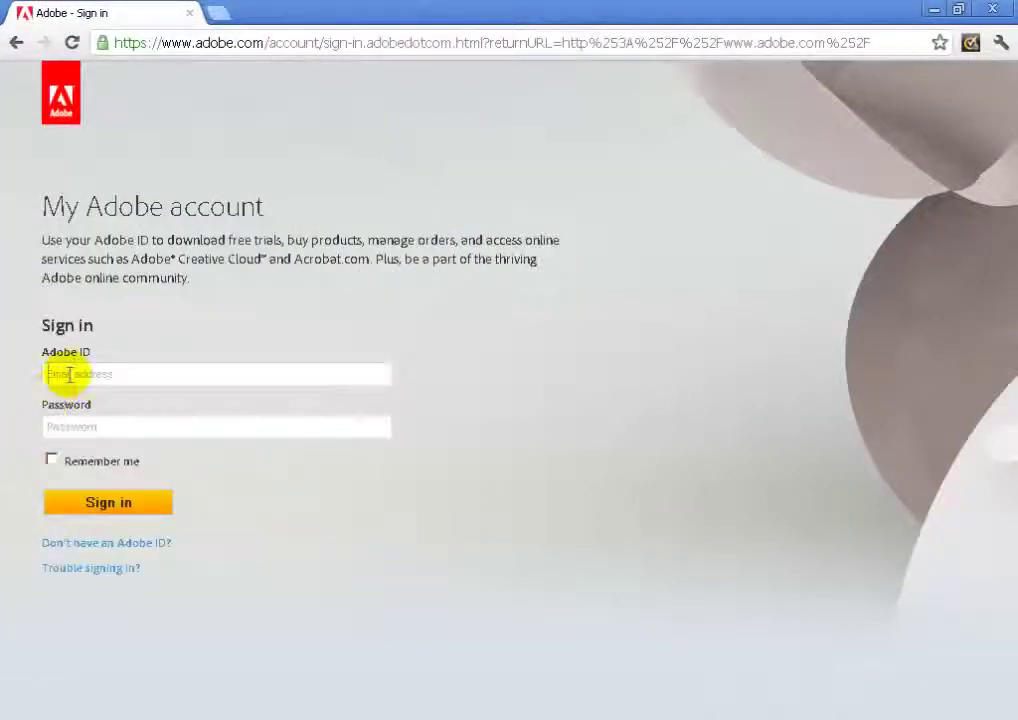
click(64, 375)
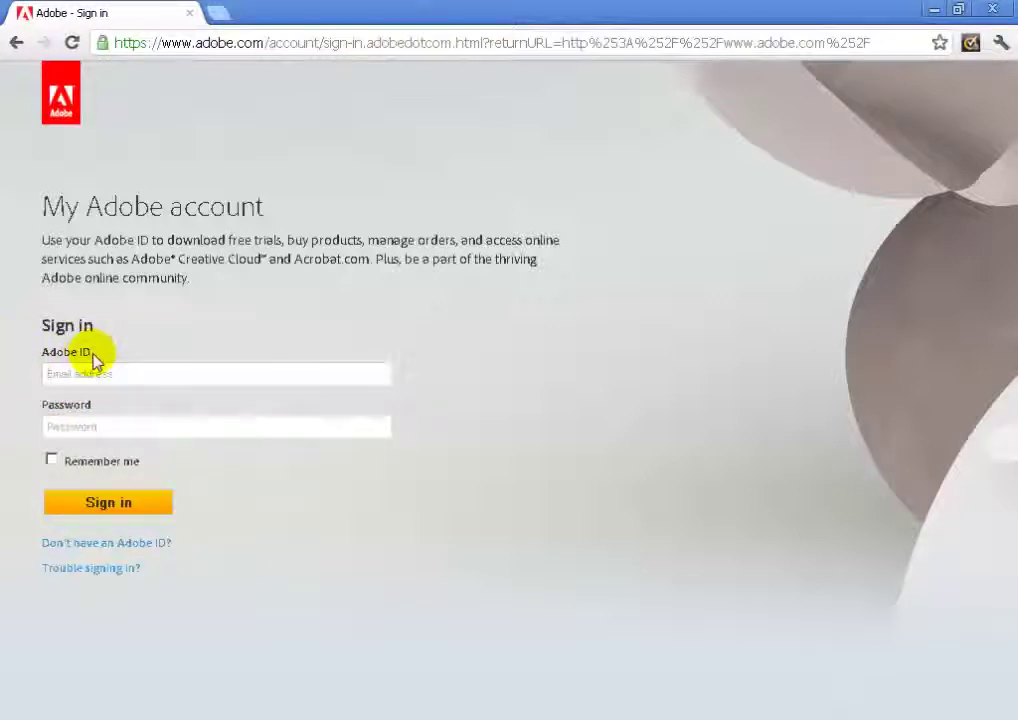
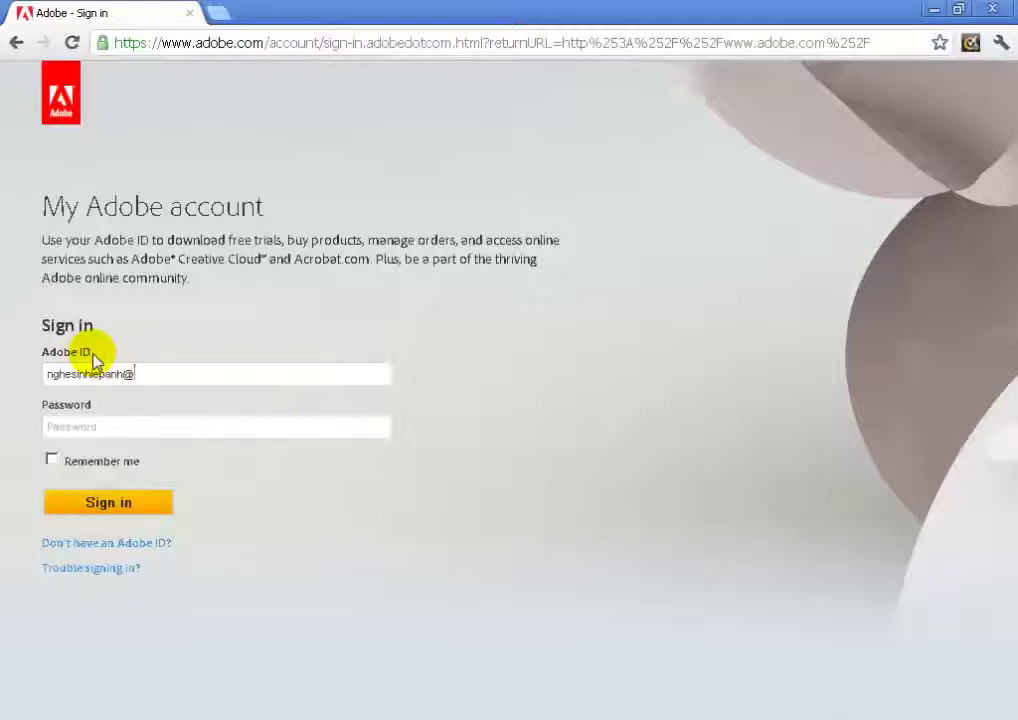
key(Tab)
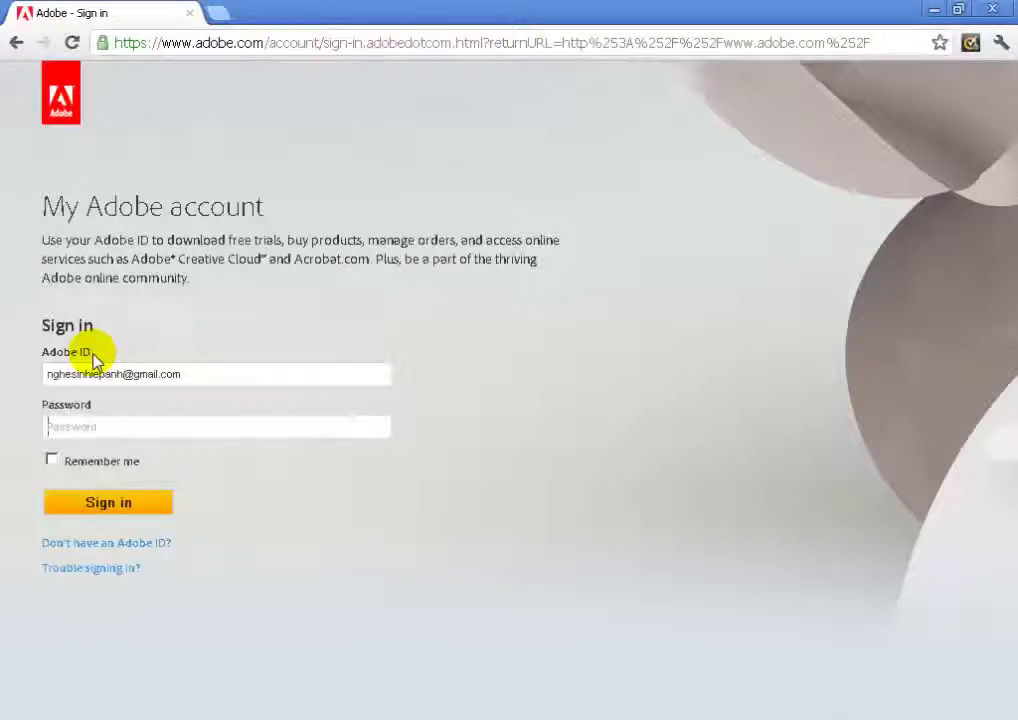
text(a)
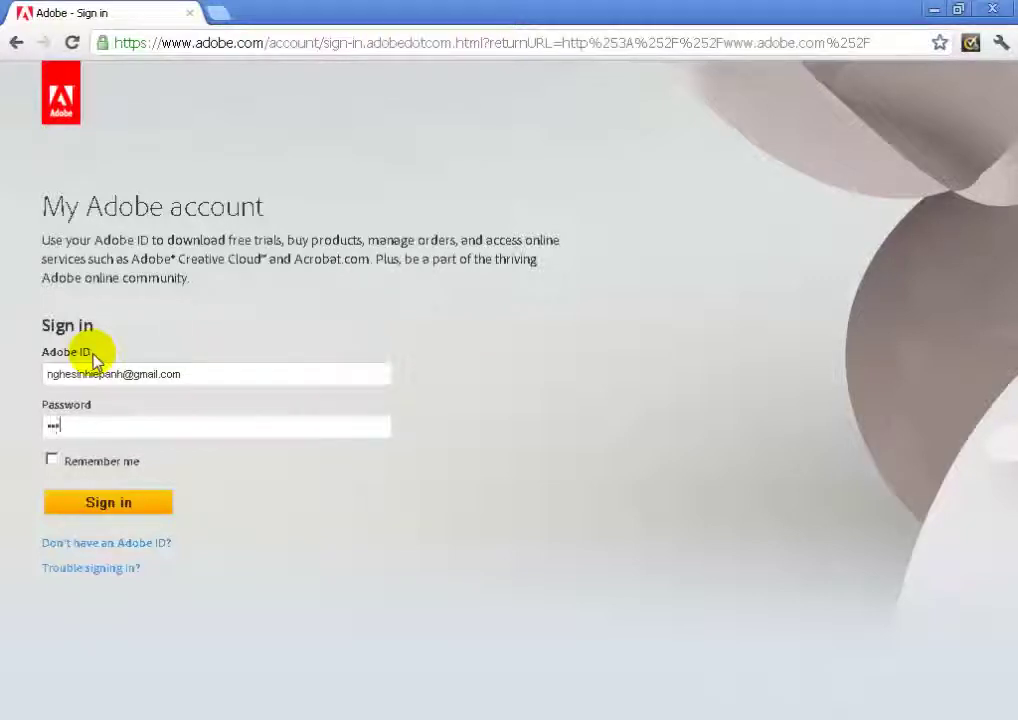
text(a)
key(Return)
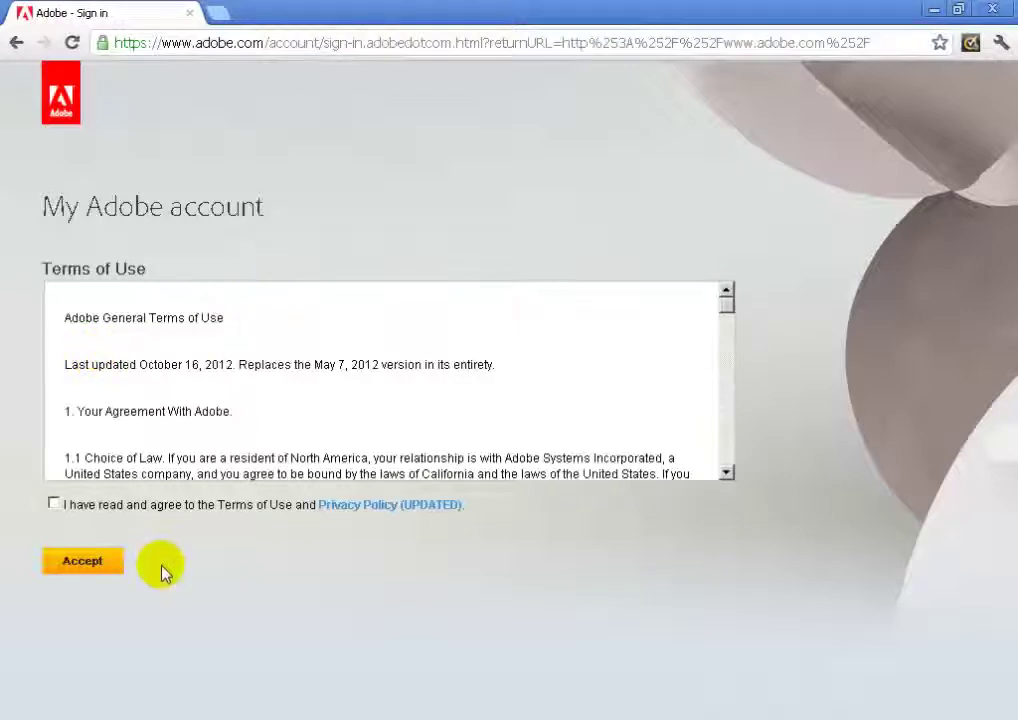
- Accept the updated Terms of Use and pick Educator as the job function
click(56, 504)
click(85, 566)
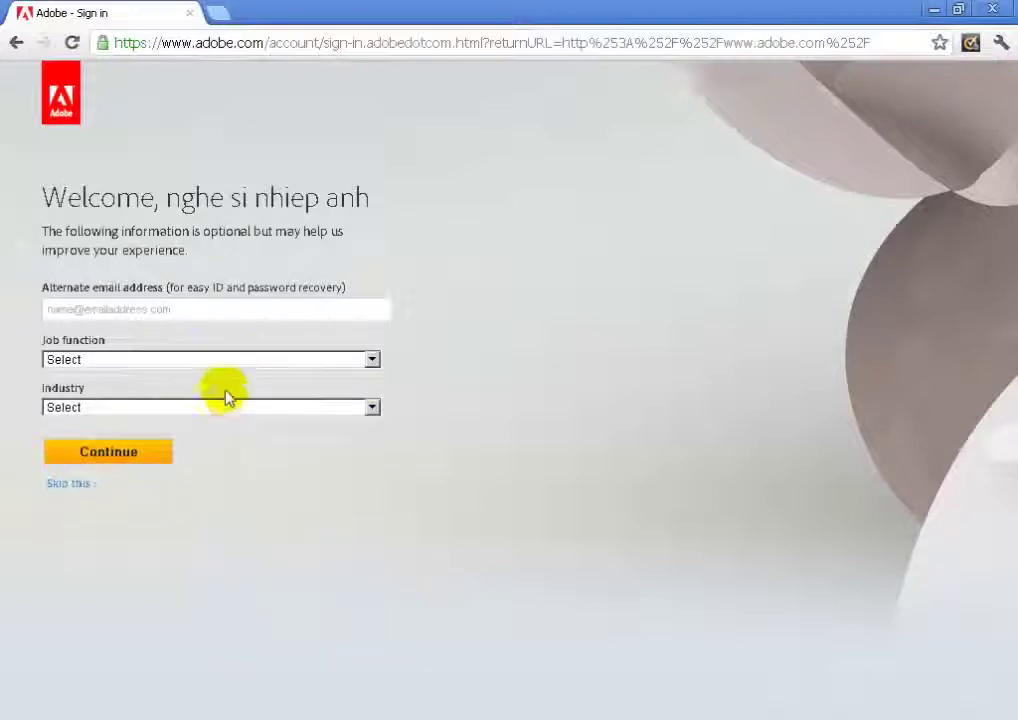
click(235, 362)
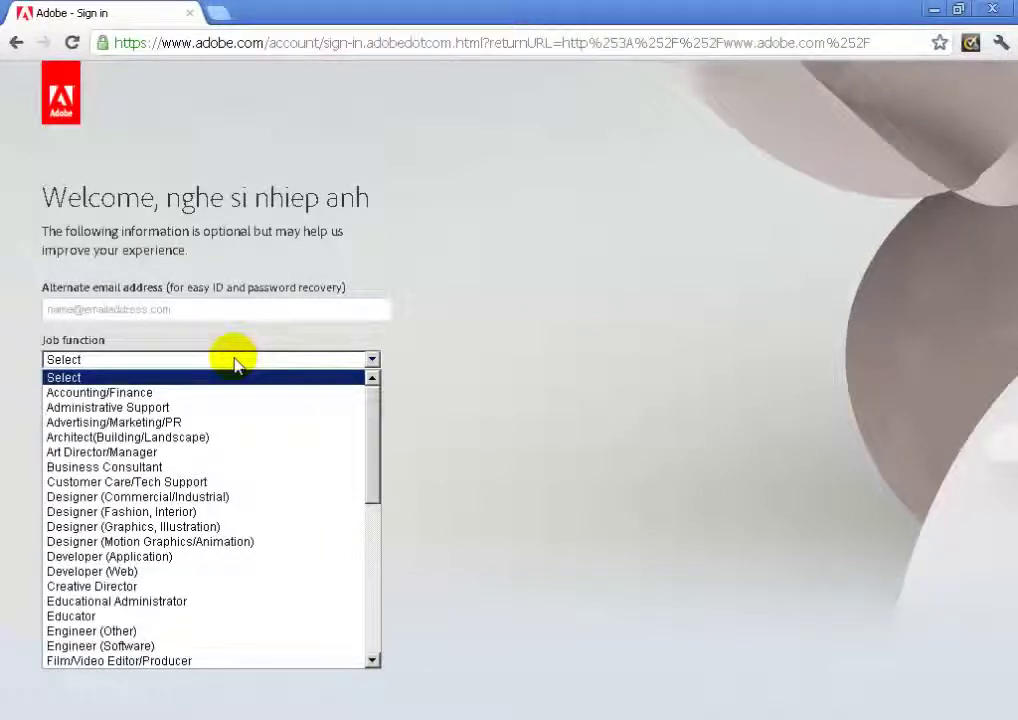
click(235, 362)
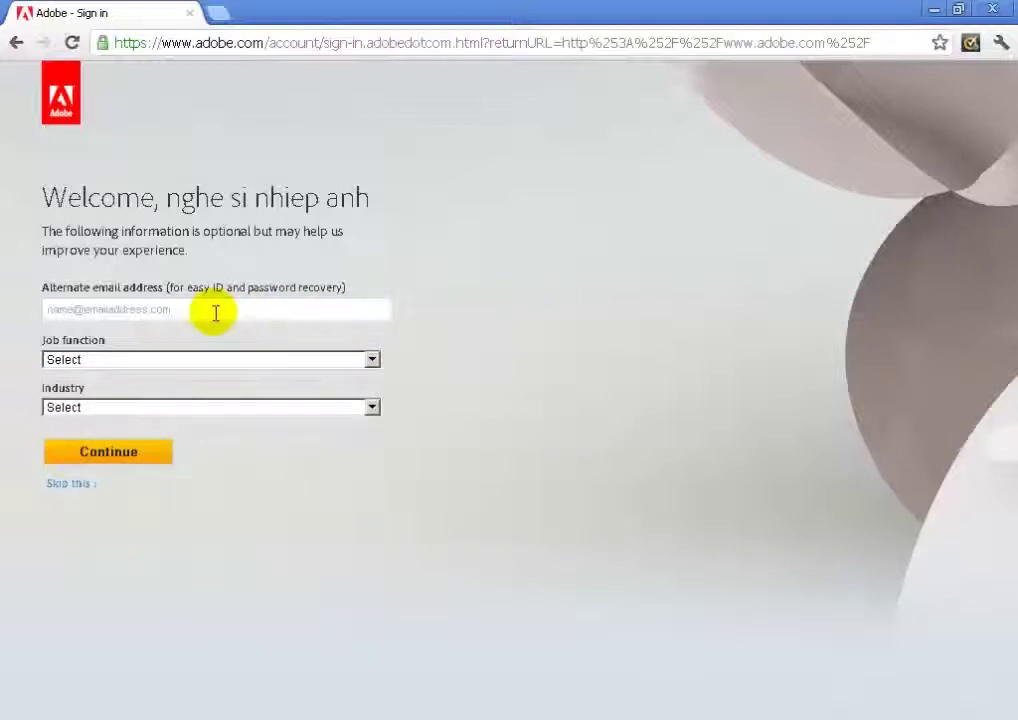
click(101, 362)
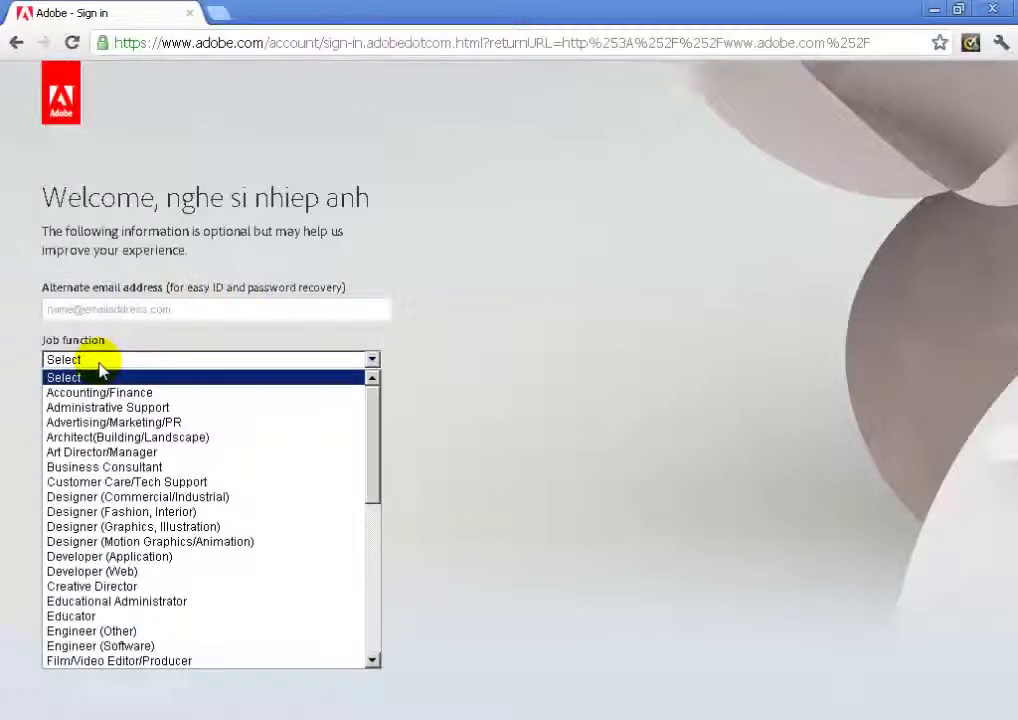
click(177, 616)
- Keep Educator, choose Film/Video/Animation Production as industry, and submit the profile
click(117, 362)
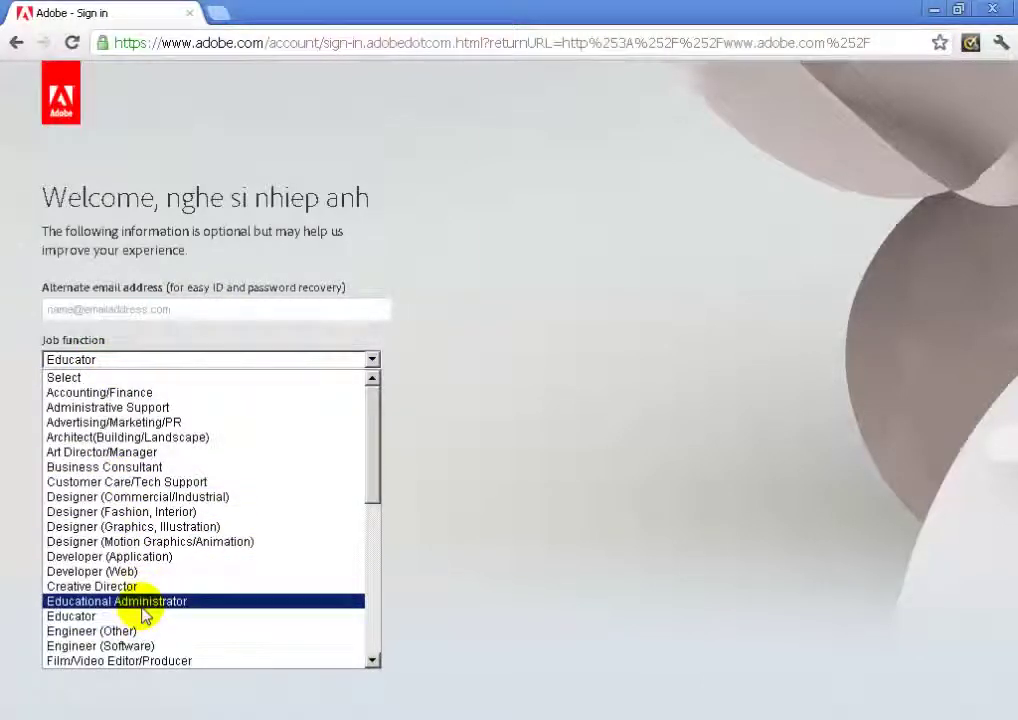
click(138, 616)
click(126, 360)
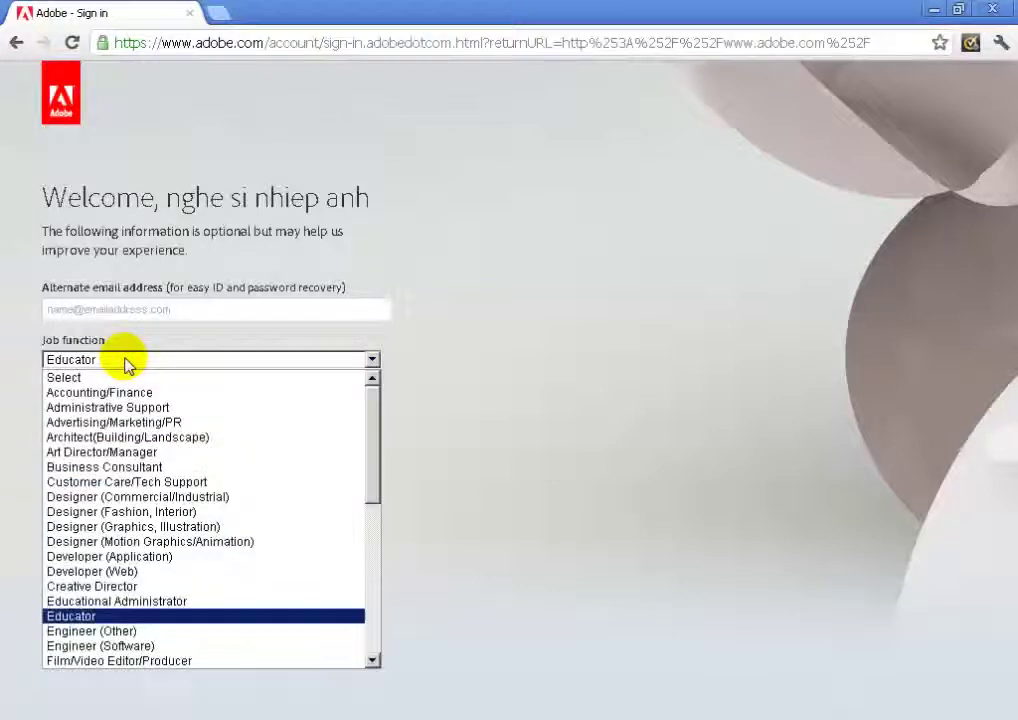
click(126, 360)
click(117, 407)
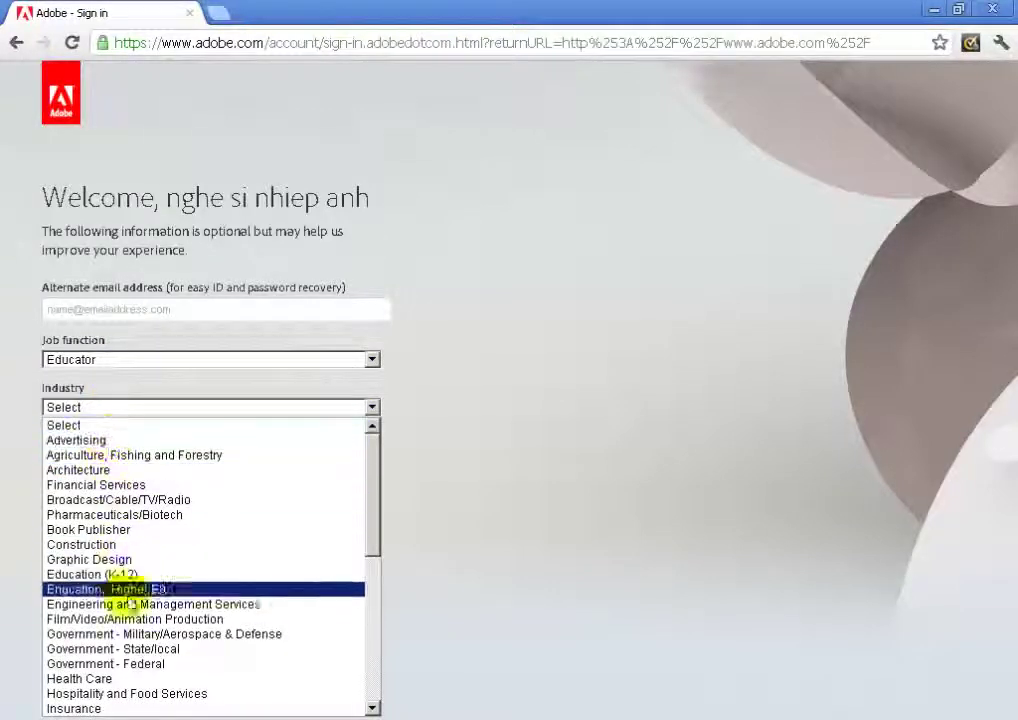
click(132, 619)
click(103, 452)
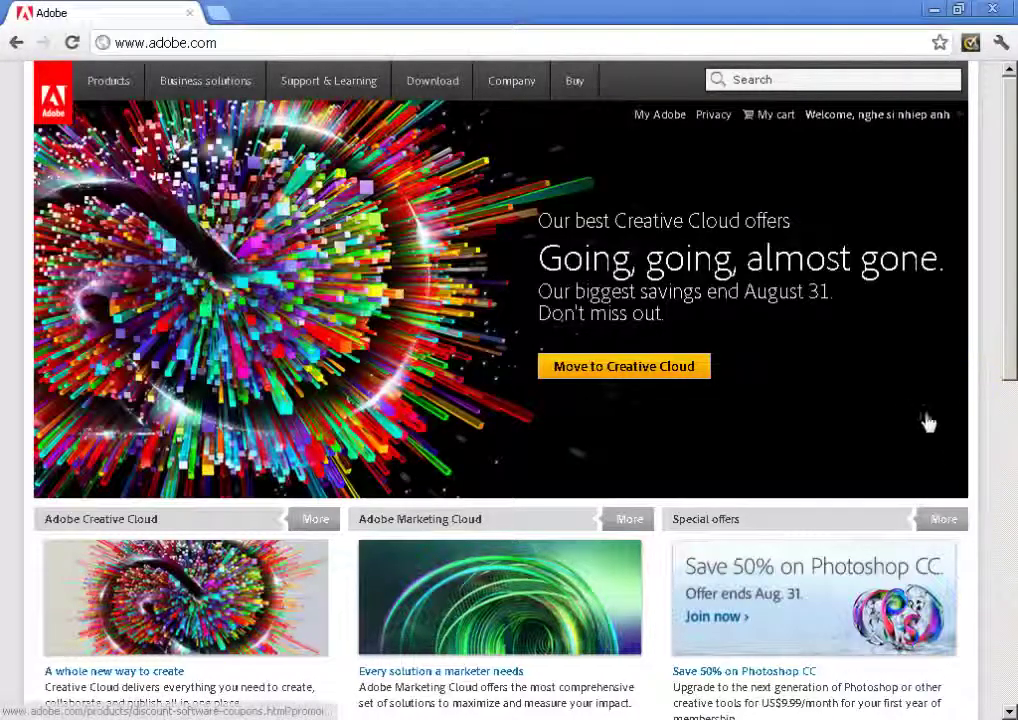
- Run Set-up.exe from the Adobe CC folder, ignore its warning, and minimize the folder
click(937, 12)
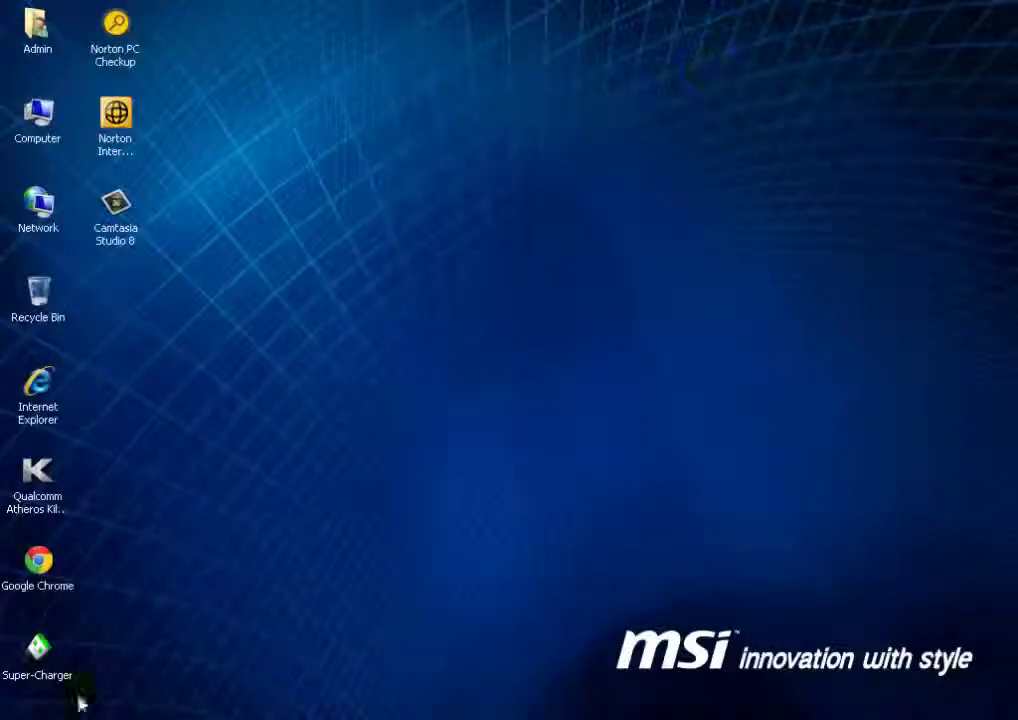
click(170, 712)
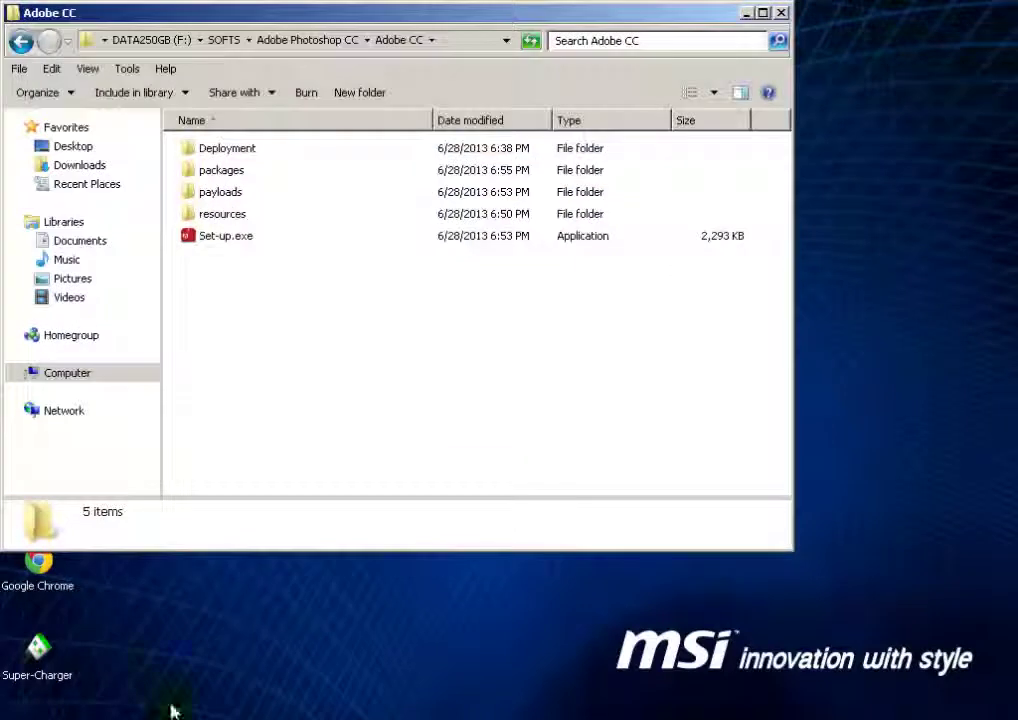
double_click(200, 238)
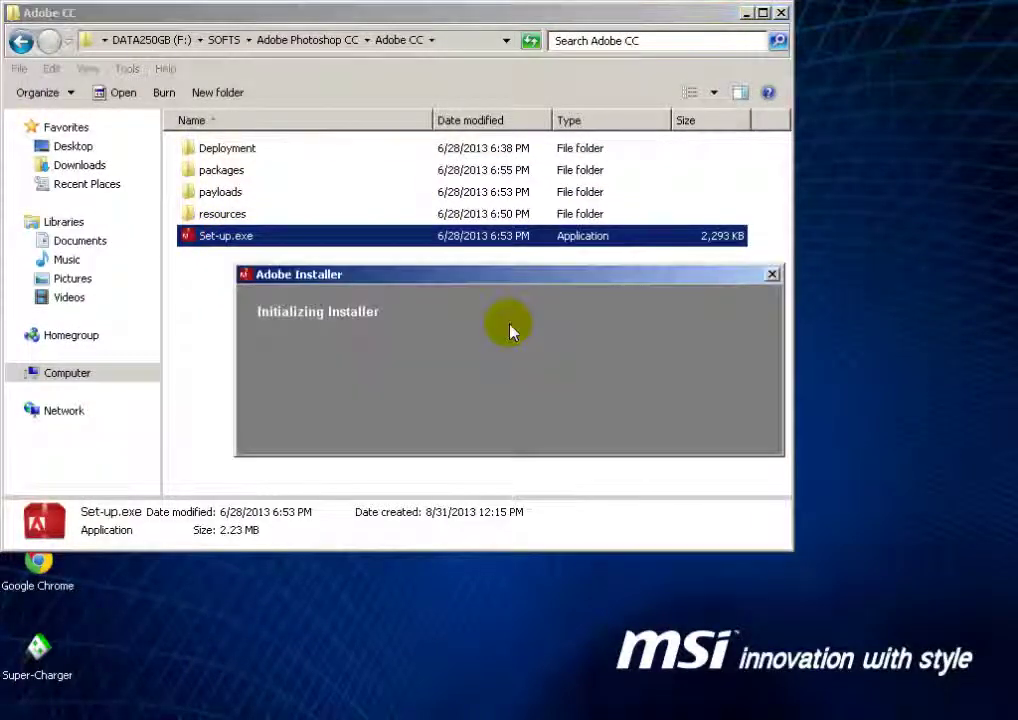
click(615, 433)
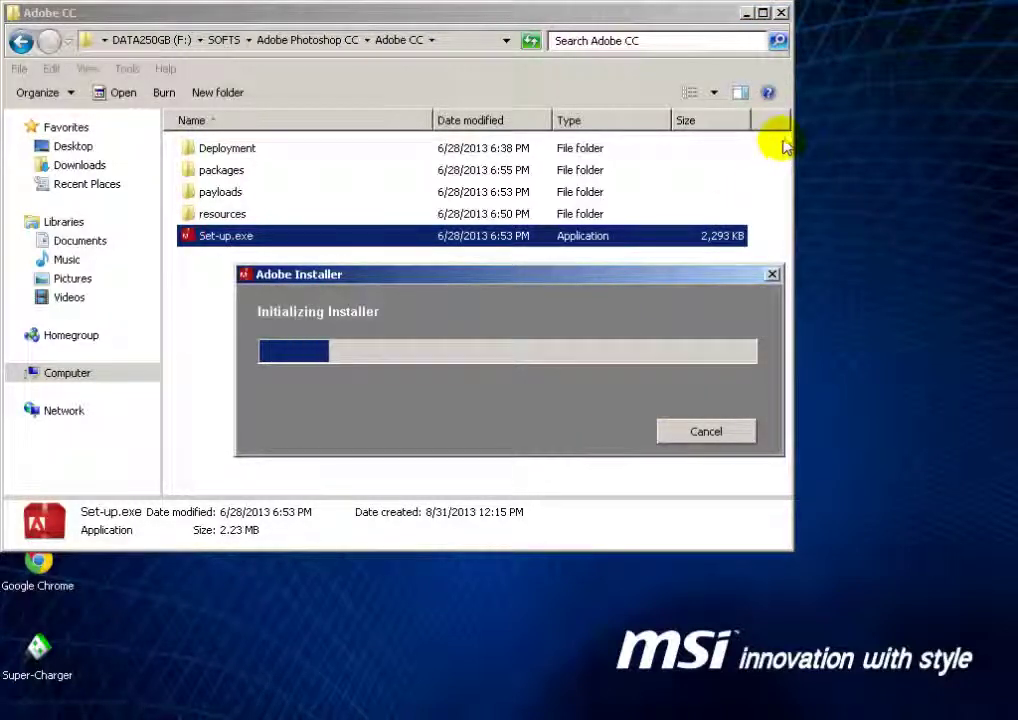
click(746, 13)
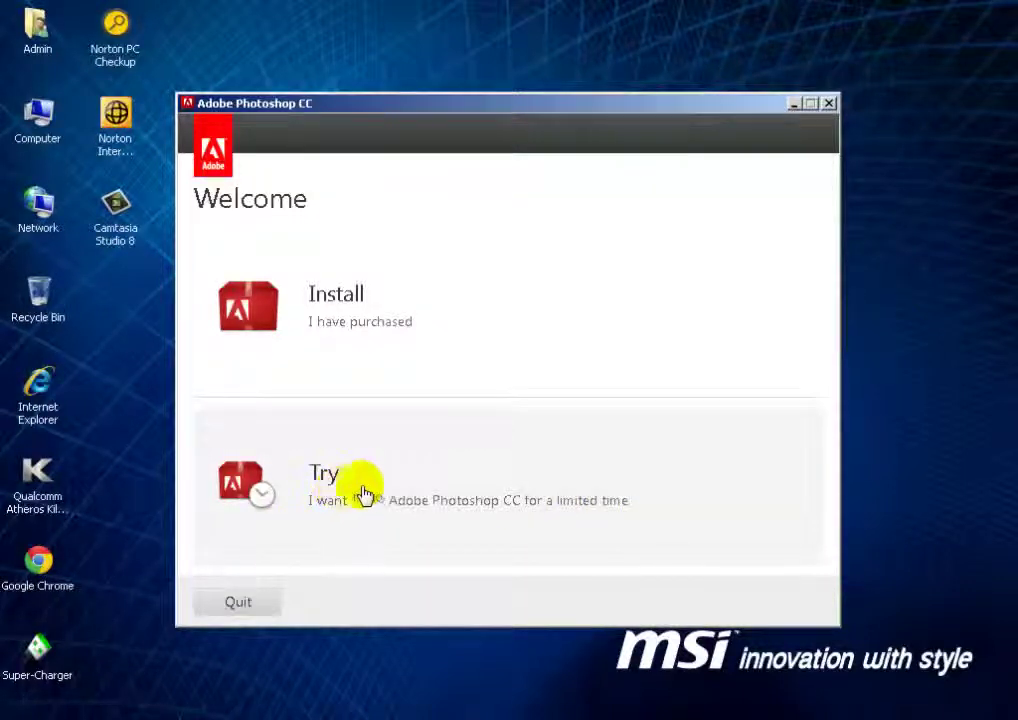
- Choose the Photoshop CC trial and sign in with the Adobe ID e-mail and password
click(587, 510)
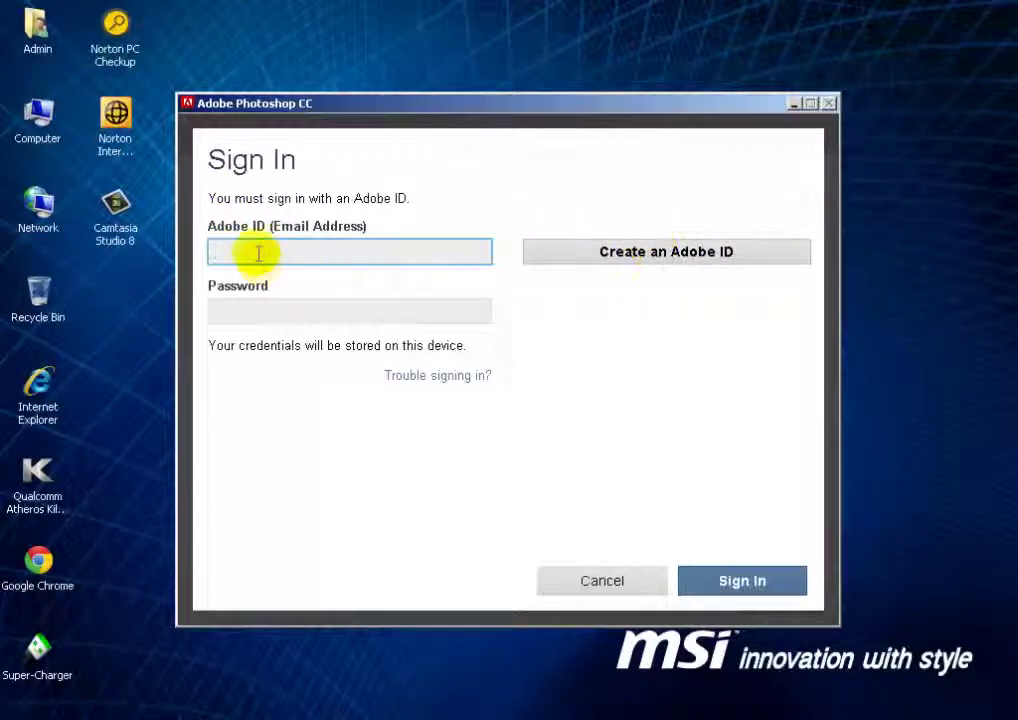
click(257, 252)
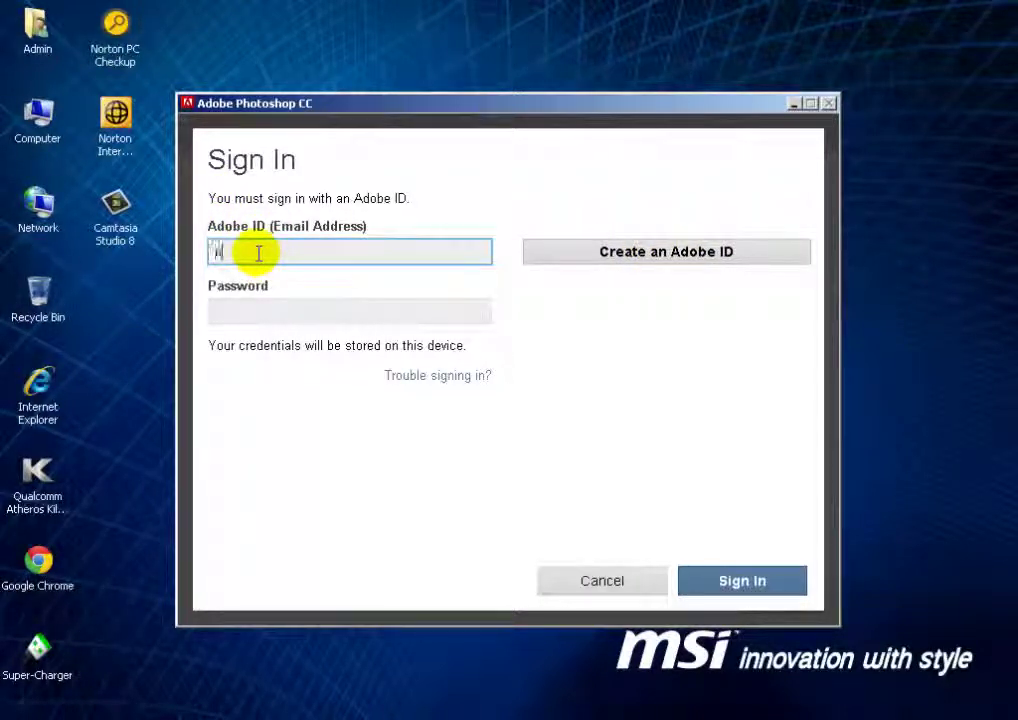
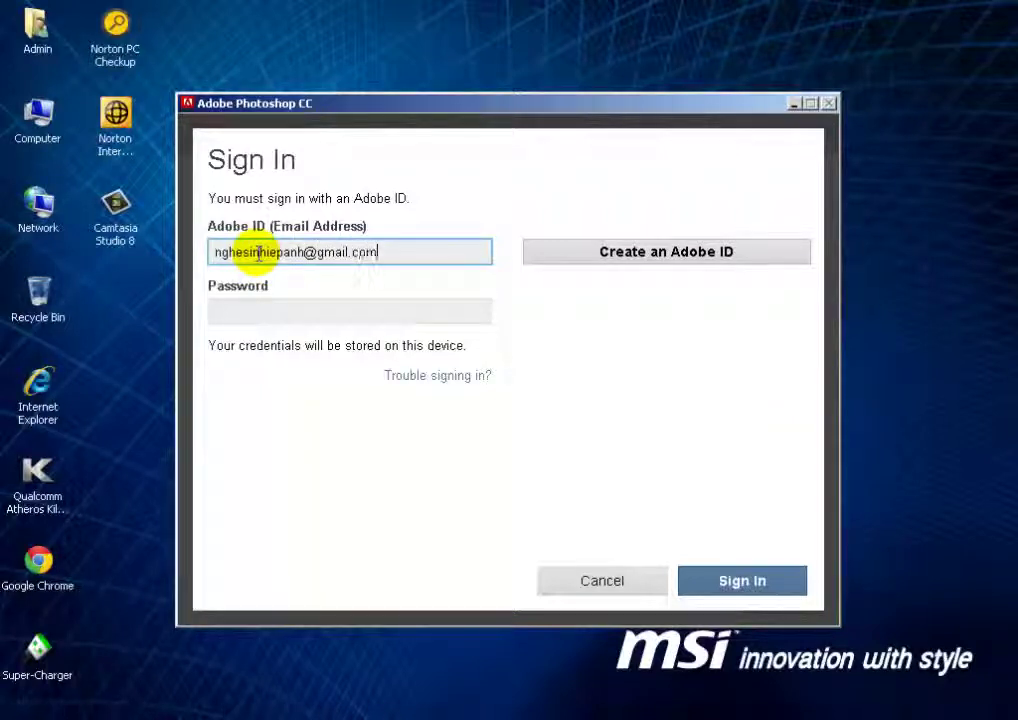
key(Tab)
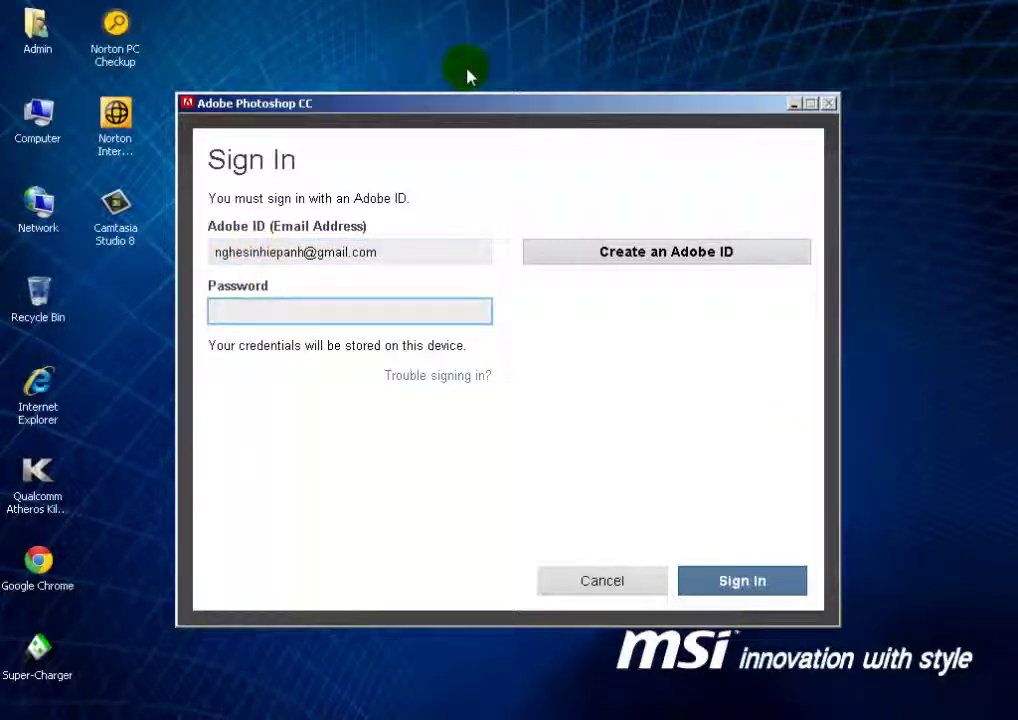
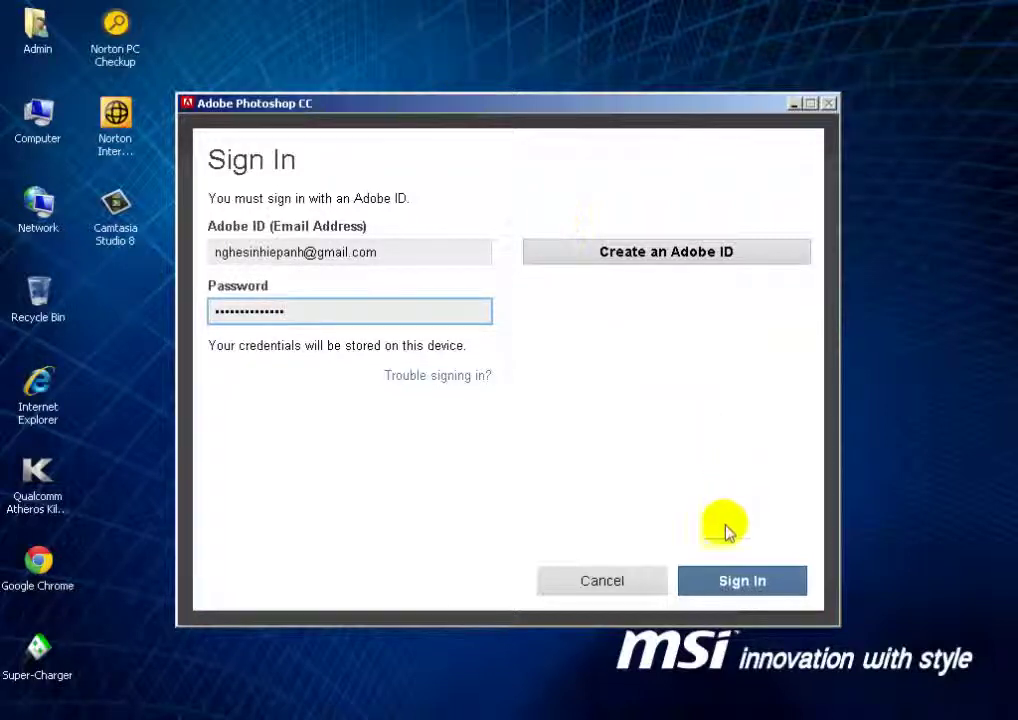
click(731, 586)
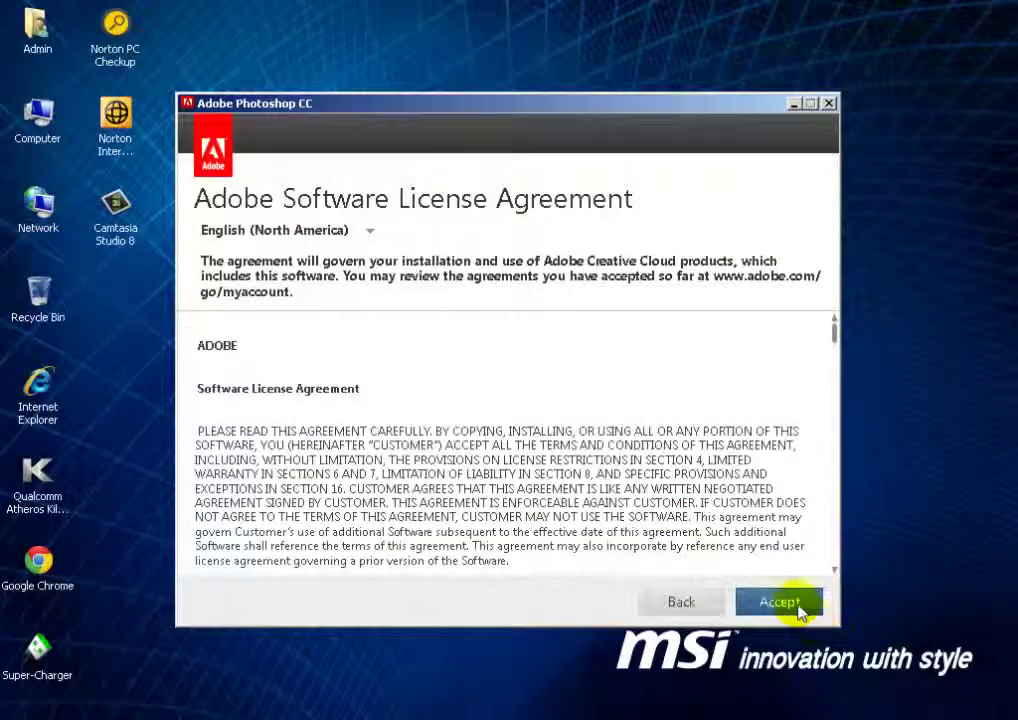
- Accept the licence agreement and install both Photoshop CC versions into C:\Program Files\Adobe
click(800, 612)
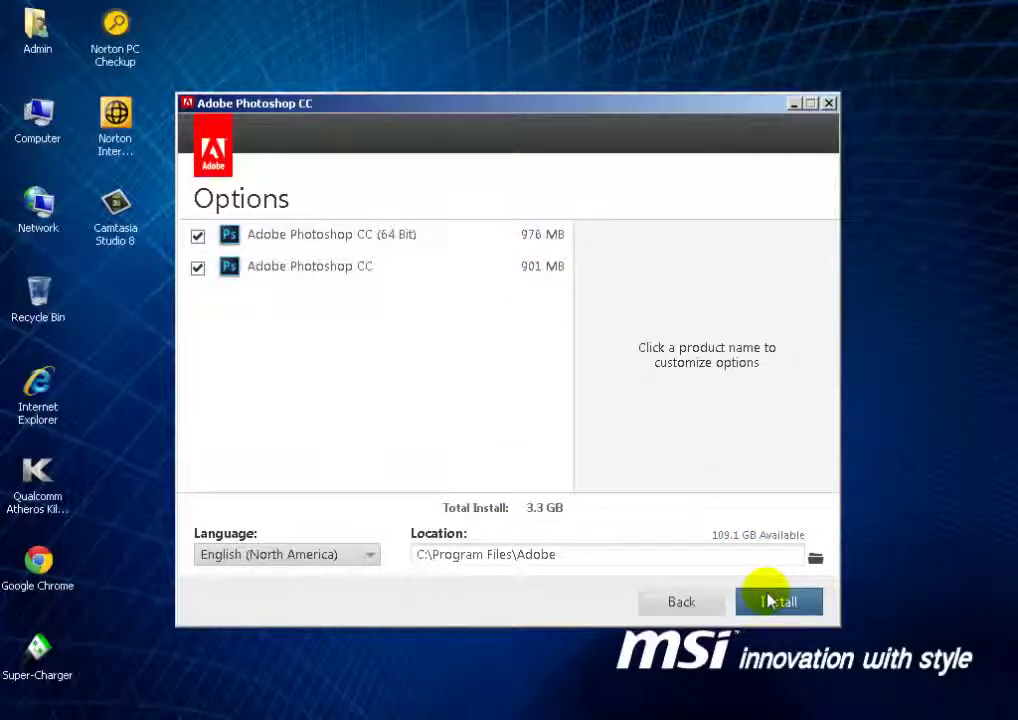
click(765, 603)
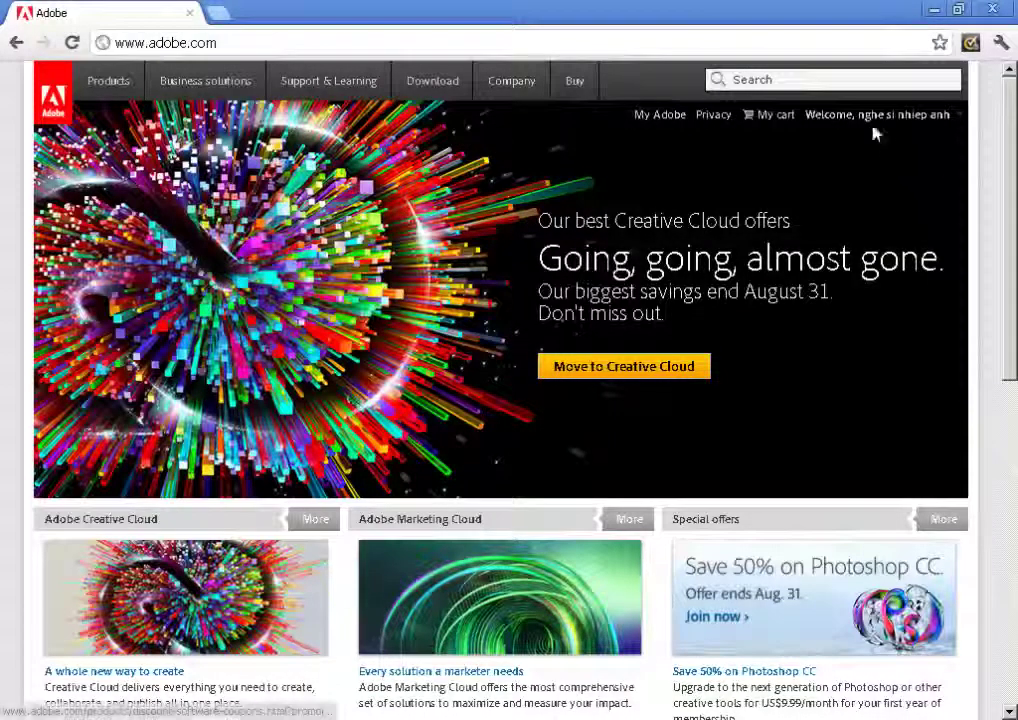
- Go to My Adobe from the account menu and scroll through My products and services
click(815, 114)
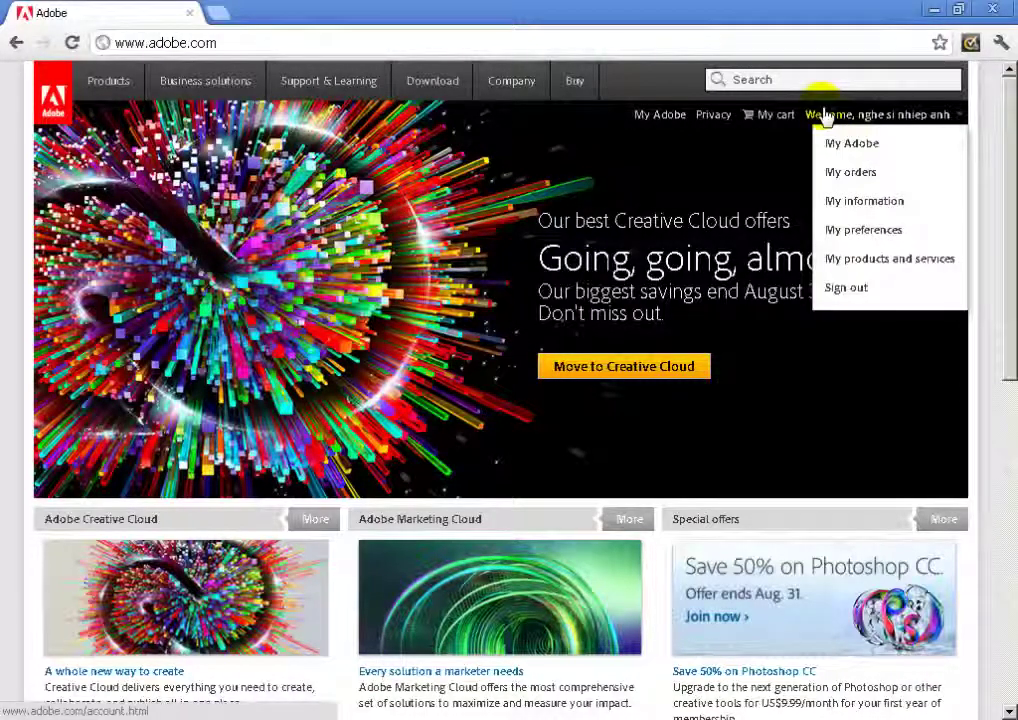
click(883, 145)
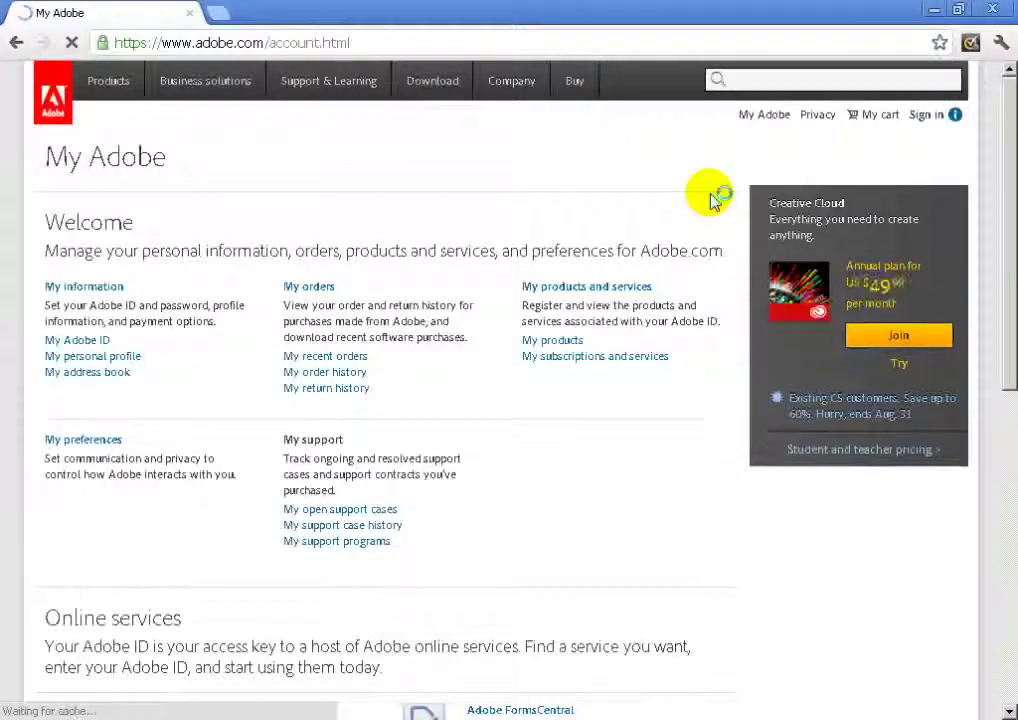
scroll(455, 440, down, 3)
scroll(465, 466, up, 3)
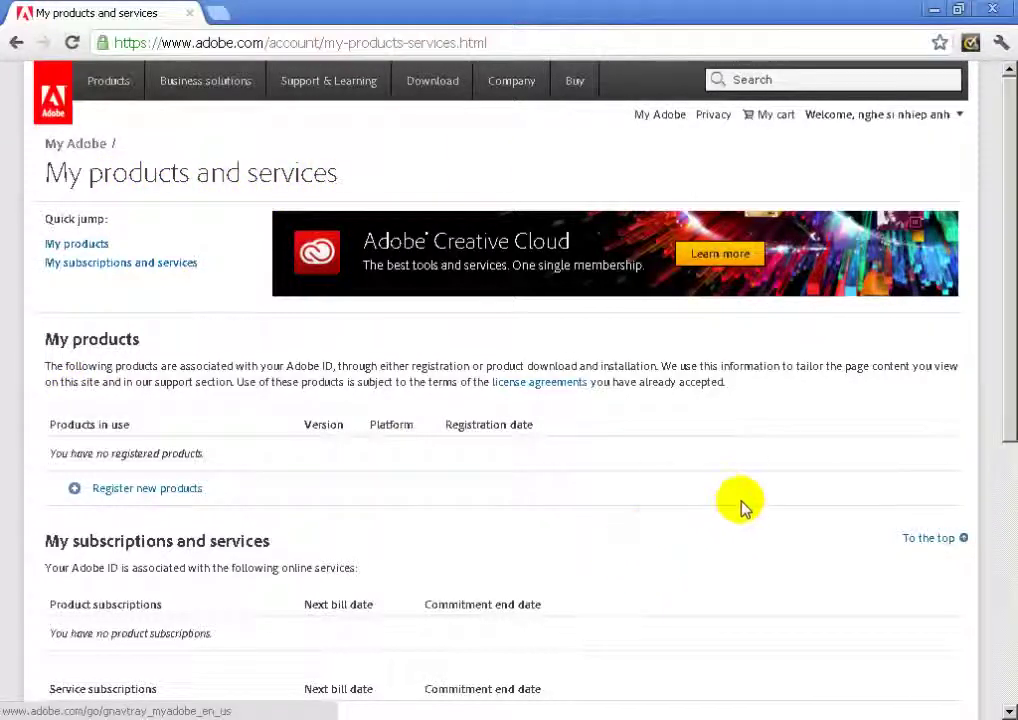
scroll(706, 500, down, 2)
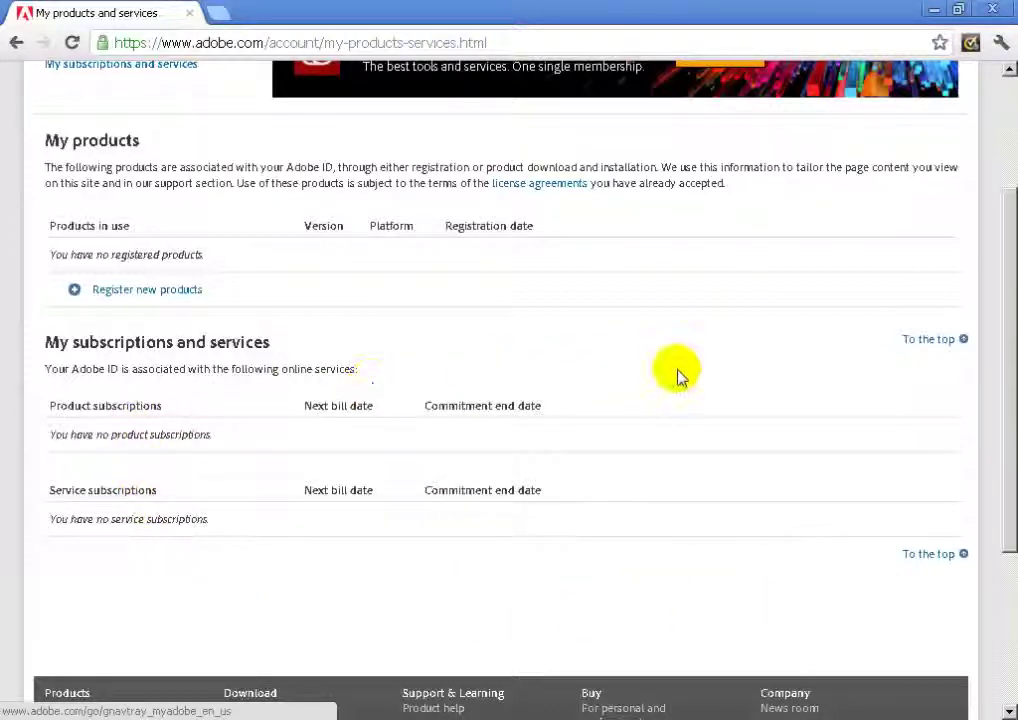
- Expand then cancel the register-a-new-product form, and scroll back up the products page
click(137, 290)
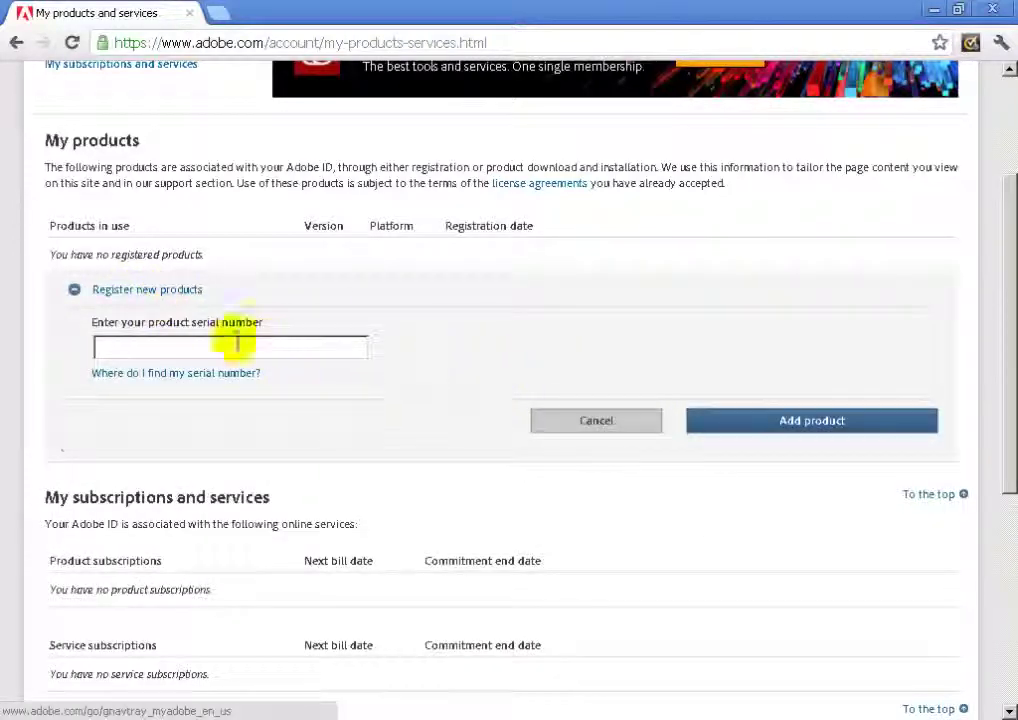
click(177, 340)
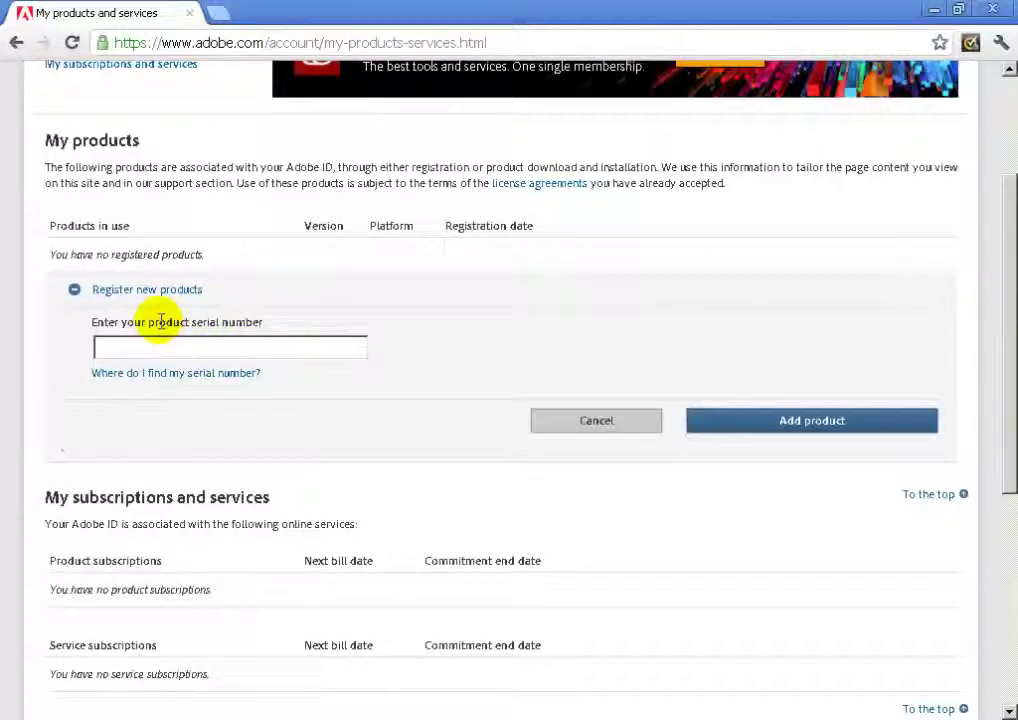
click(74, 289)
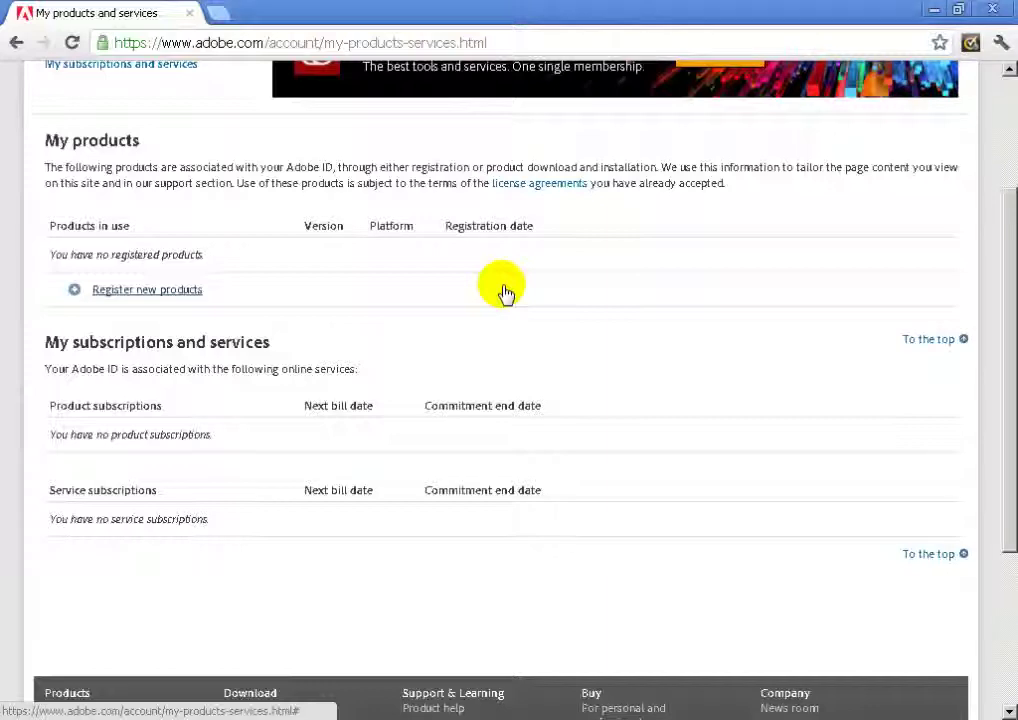
scroll(729, 395, up, 5)
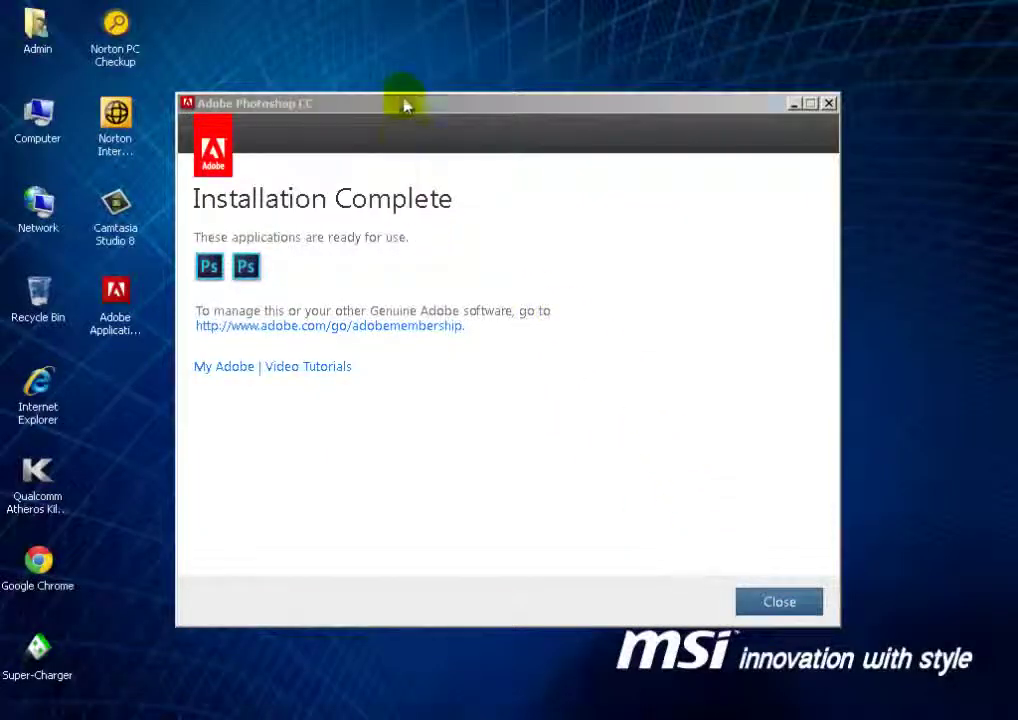
- Close the finished installer and launch Adobe Photoshop CC from All Programs
click(405, 104)
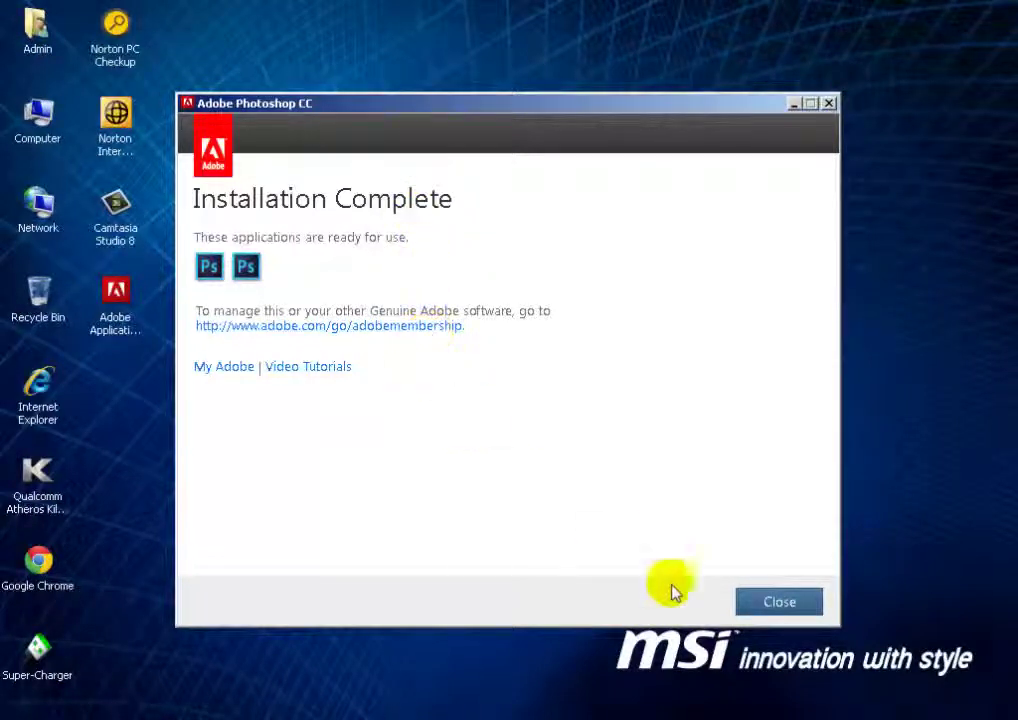
click(778, 601)
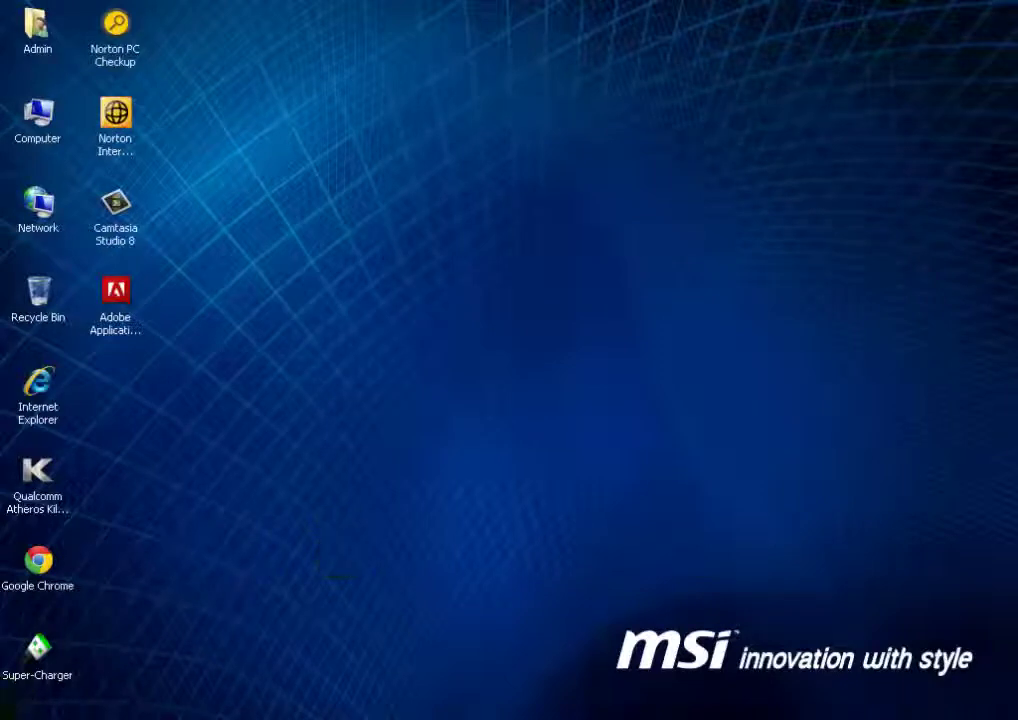
click(14, 705)
click(45, 666)
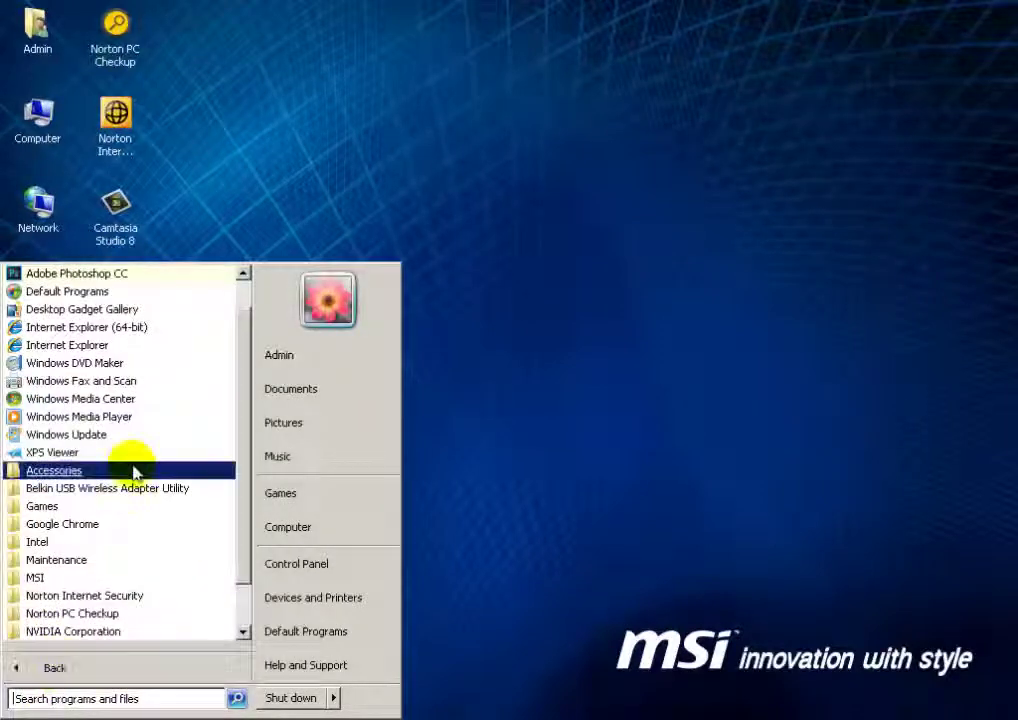
scroll(150, 295, up, 1)
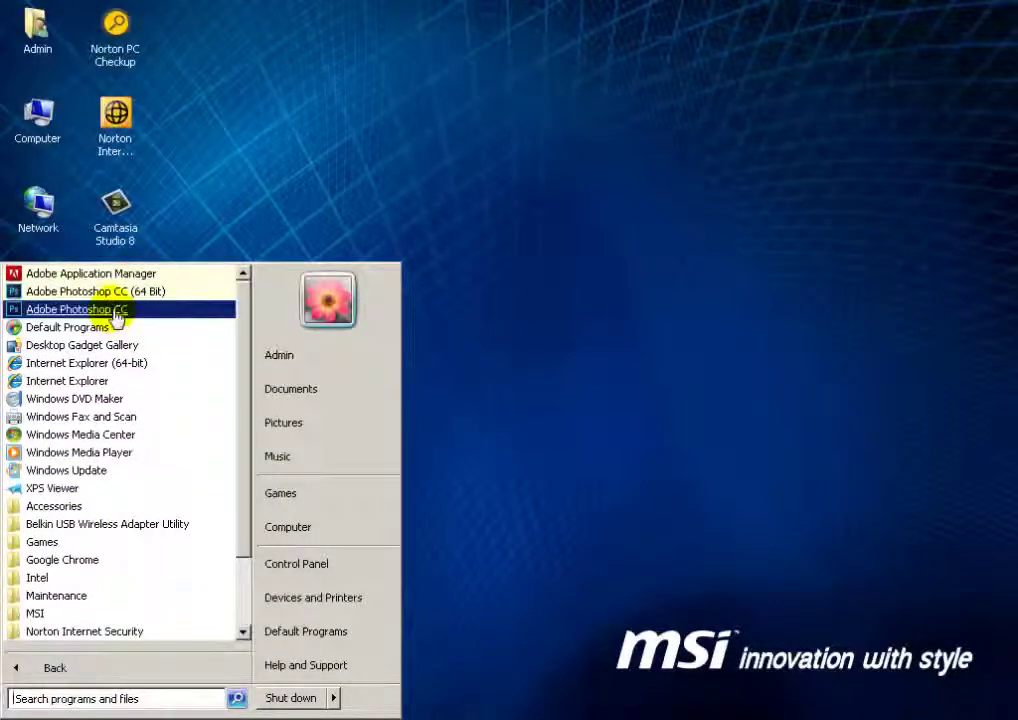
click(117, 311)
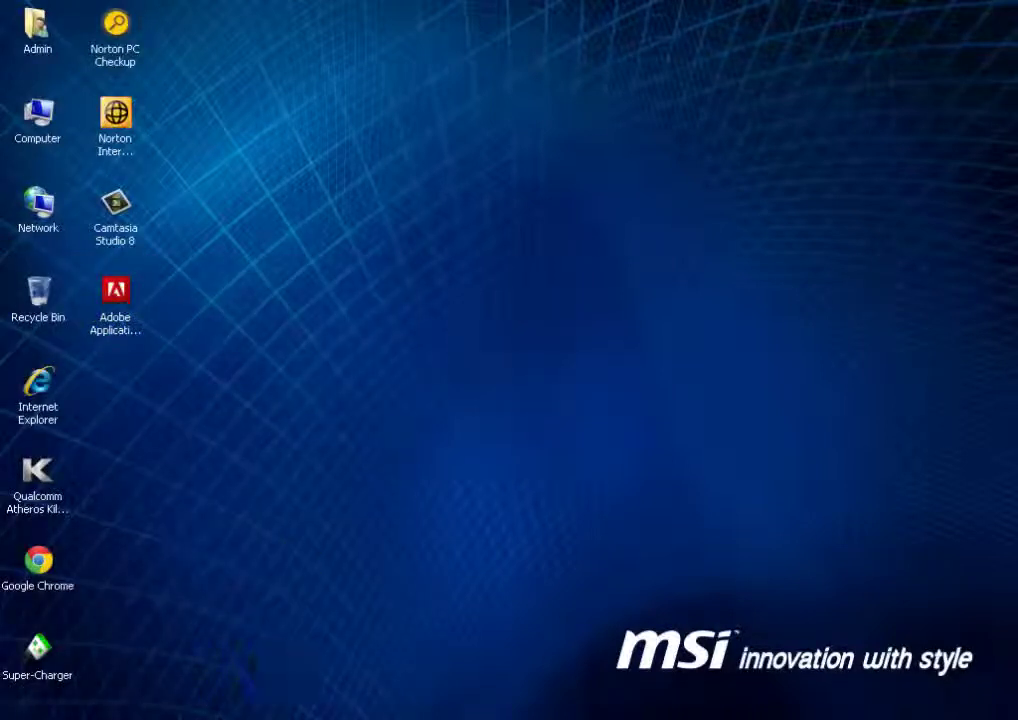
- Start the Photoshop CC free trial
click(985, 708)
click(966, 594)
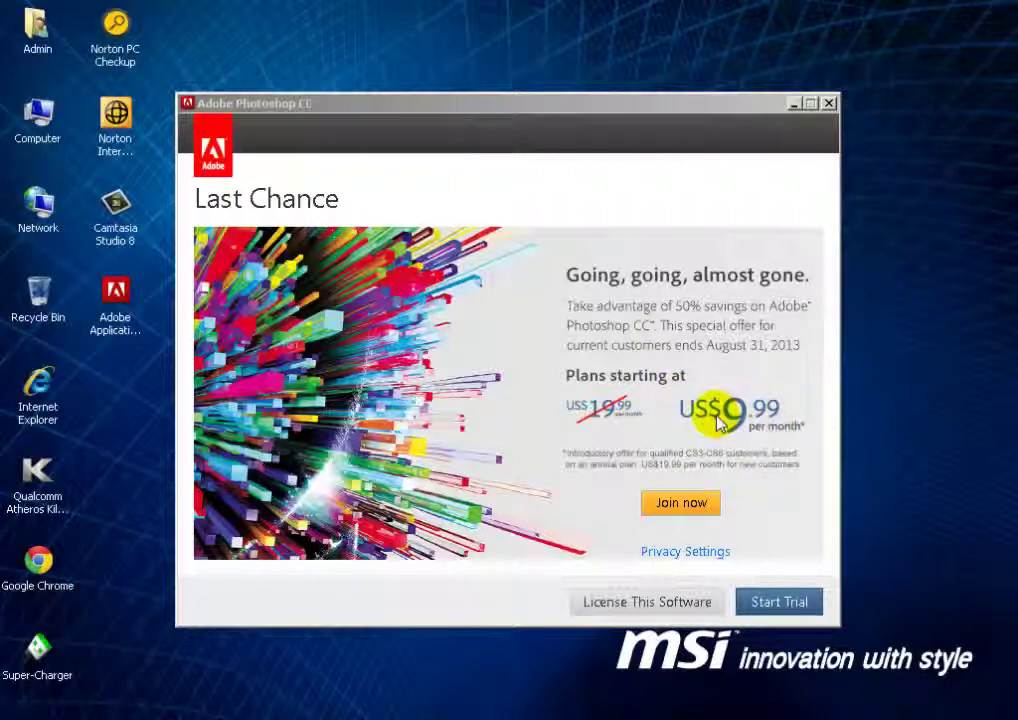
click(768, 604)
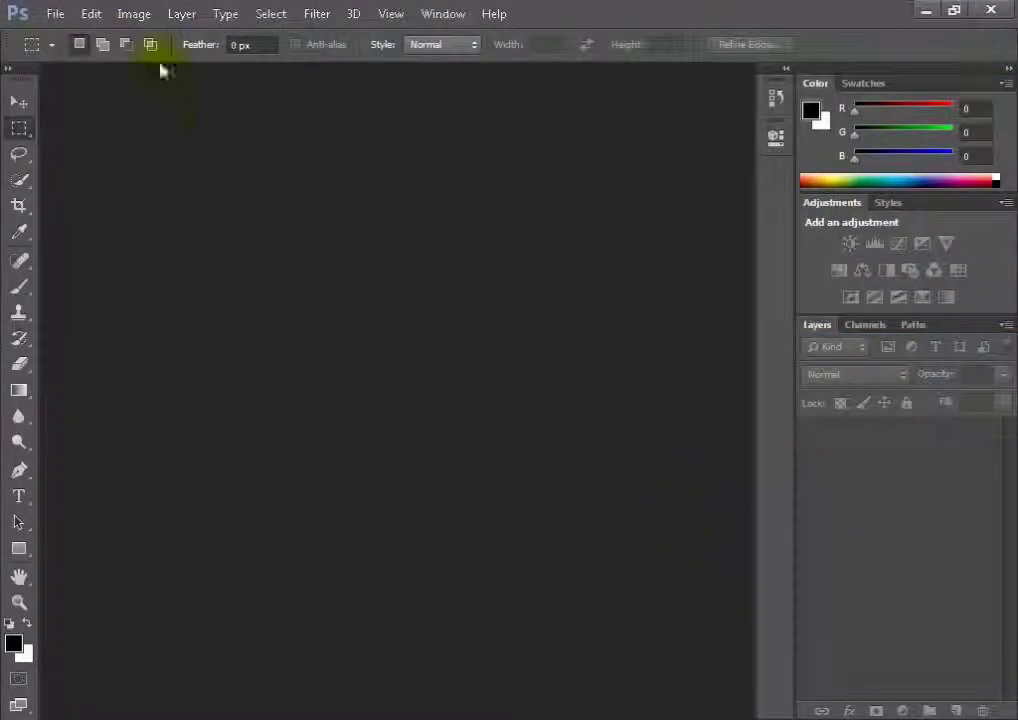
- After briefly checking the Start menu, choose File > Browse in Bridge in Photoshop CC
click(55, 13)
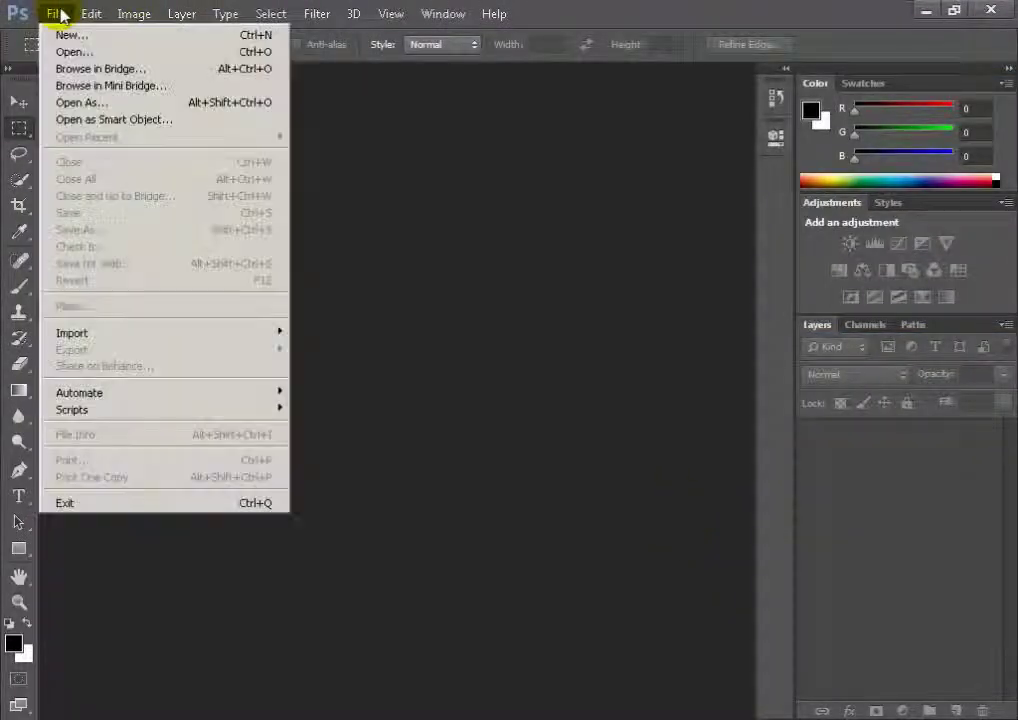
click(541, 439)
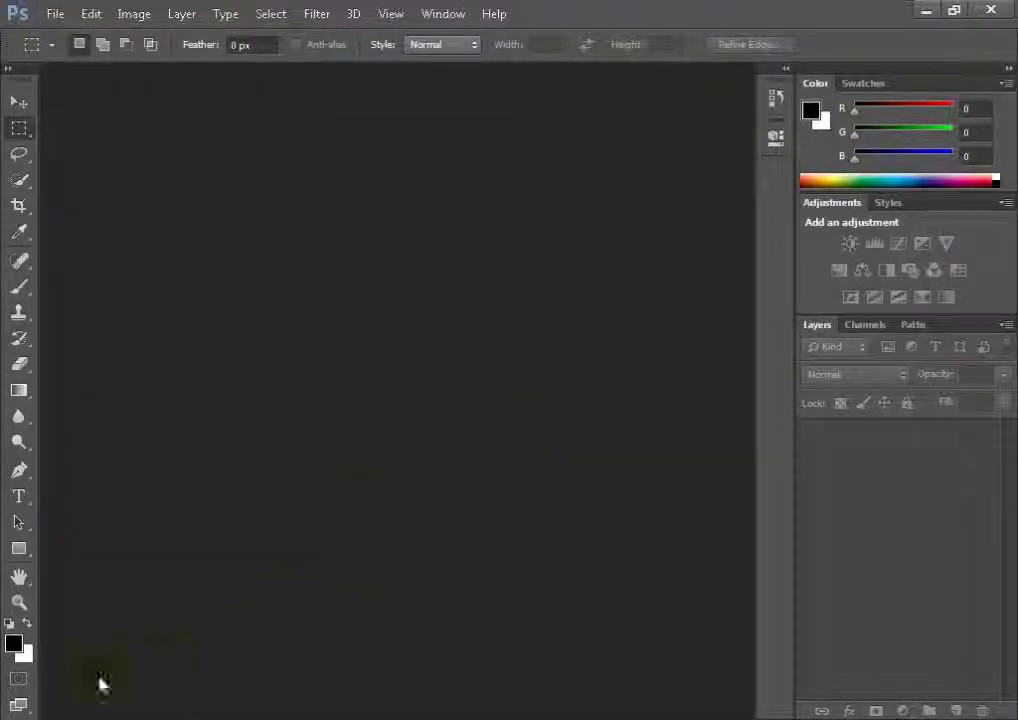
click(30, 716)
click(91, 668)
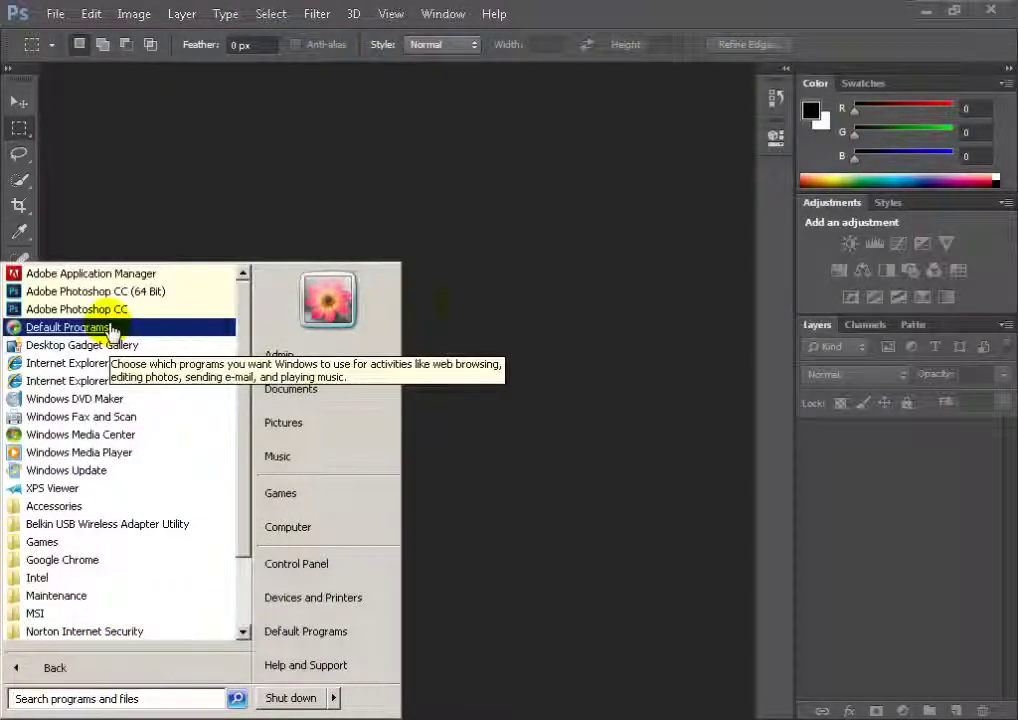
click(538, 254)
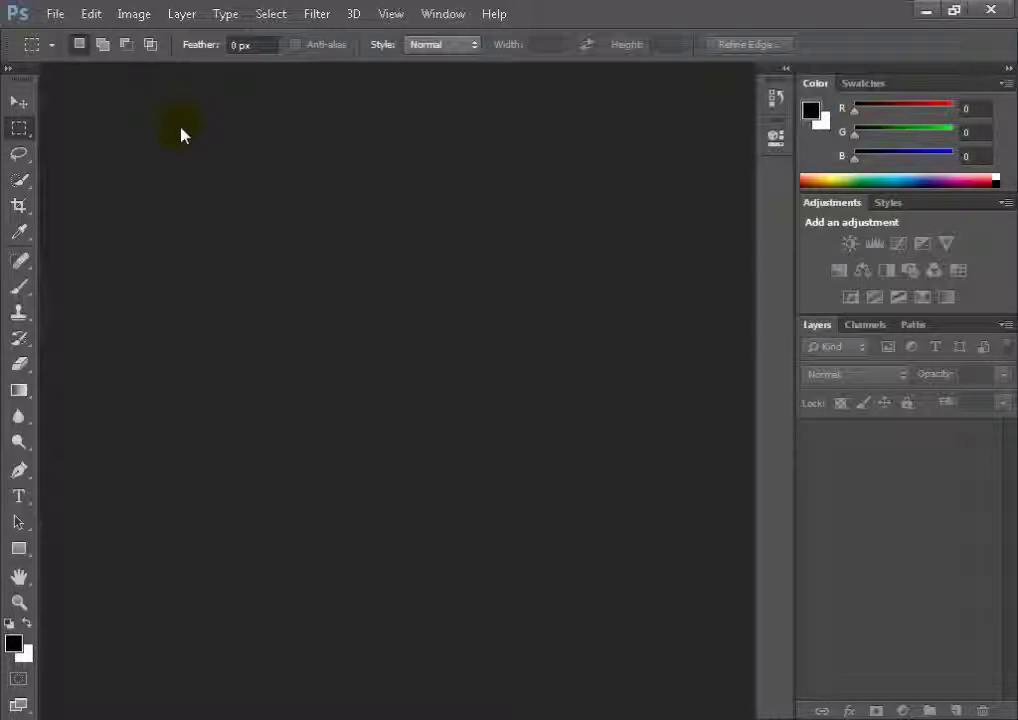
click(54, 15)
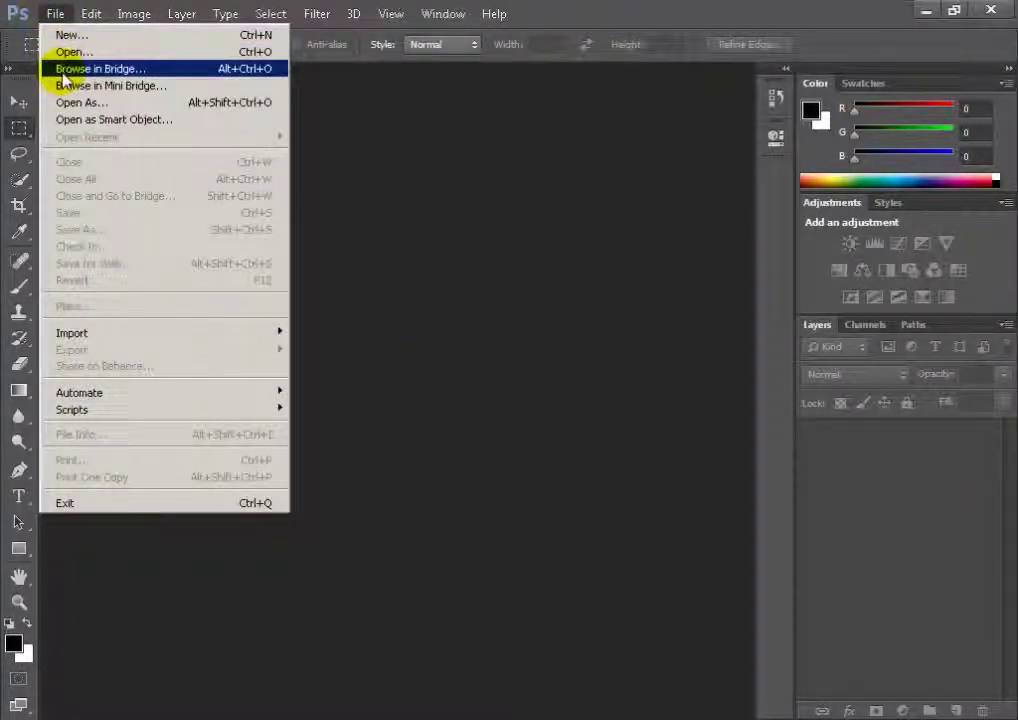
click(400, 245)
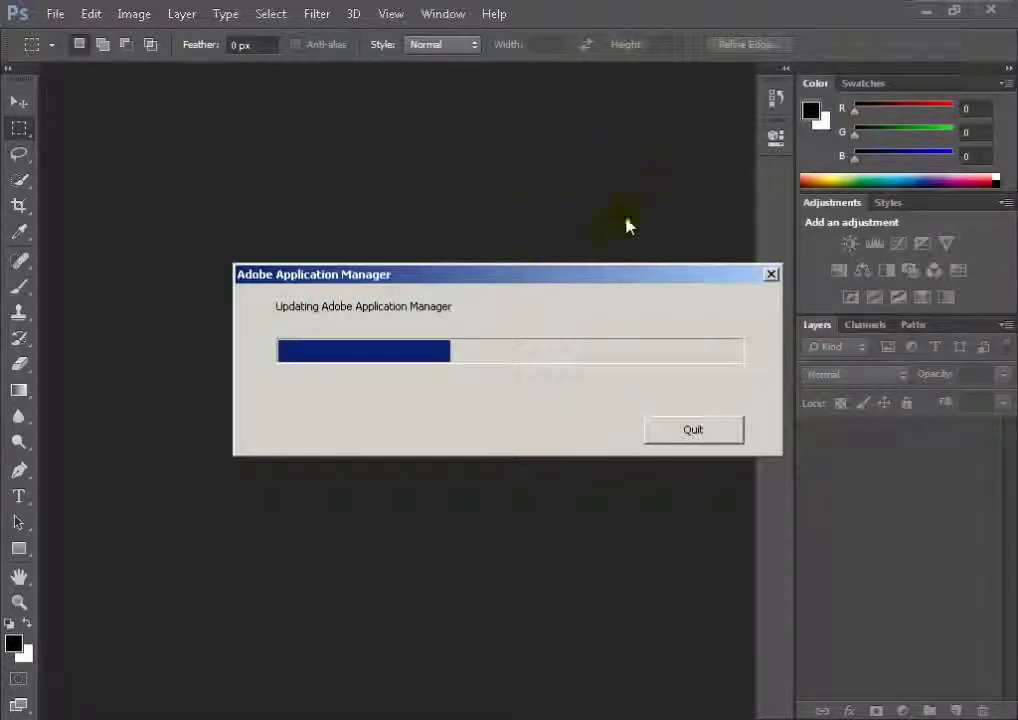
- Move the update window aside, close the crashed Photoshop CC, and refocus Application Manager
drag(565, 280, 472, 232)
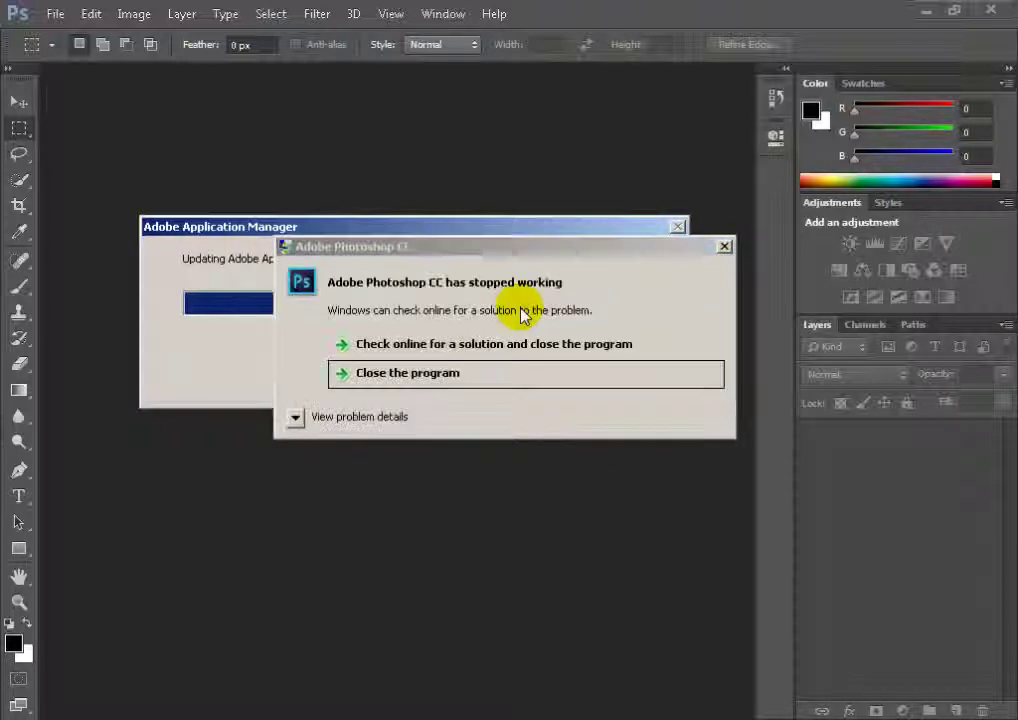
click(388, 376)
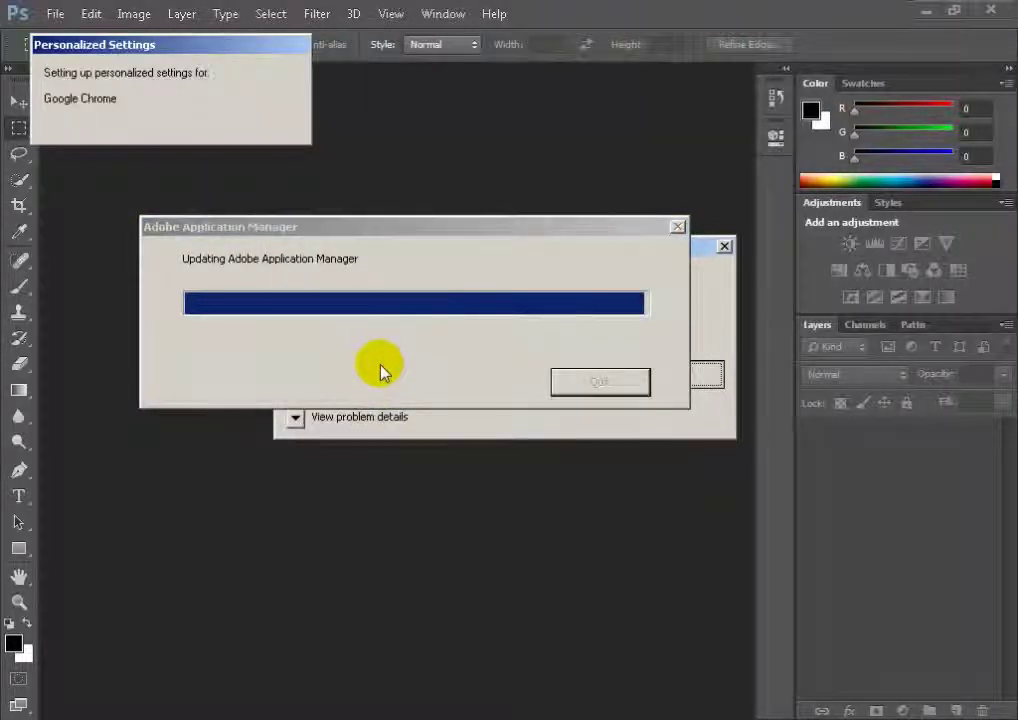
click(420, 228)
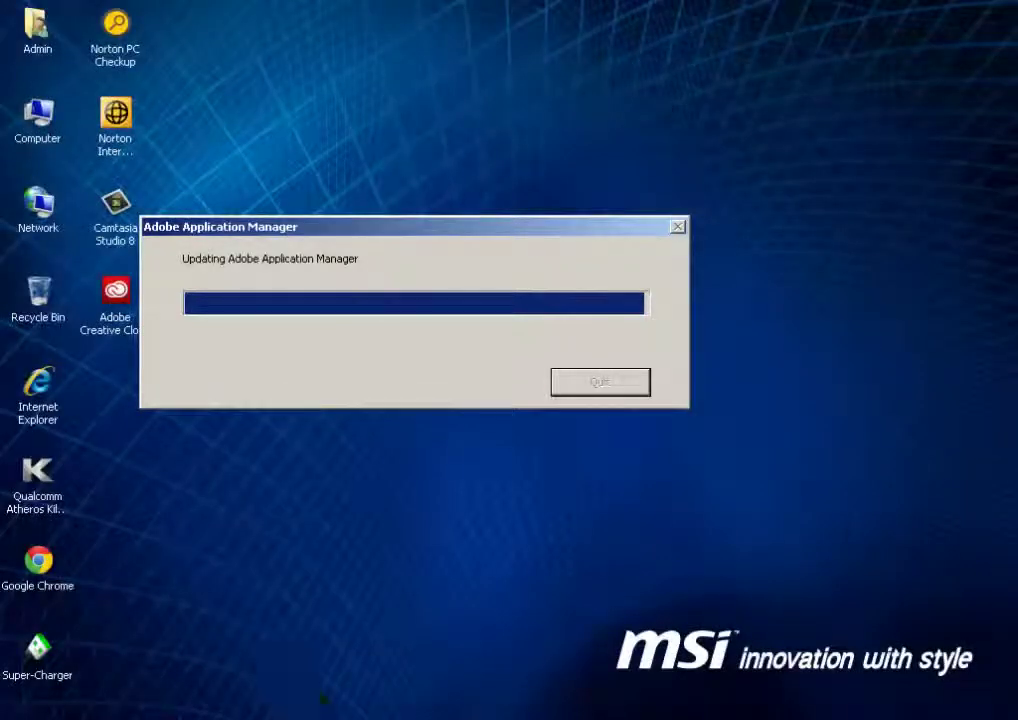
click(290, 226)
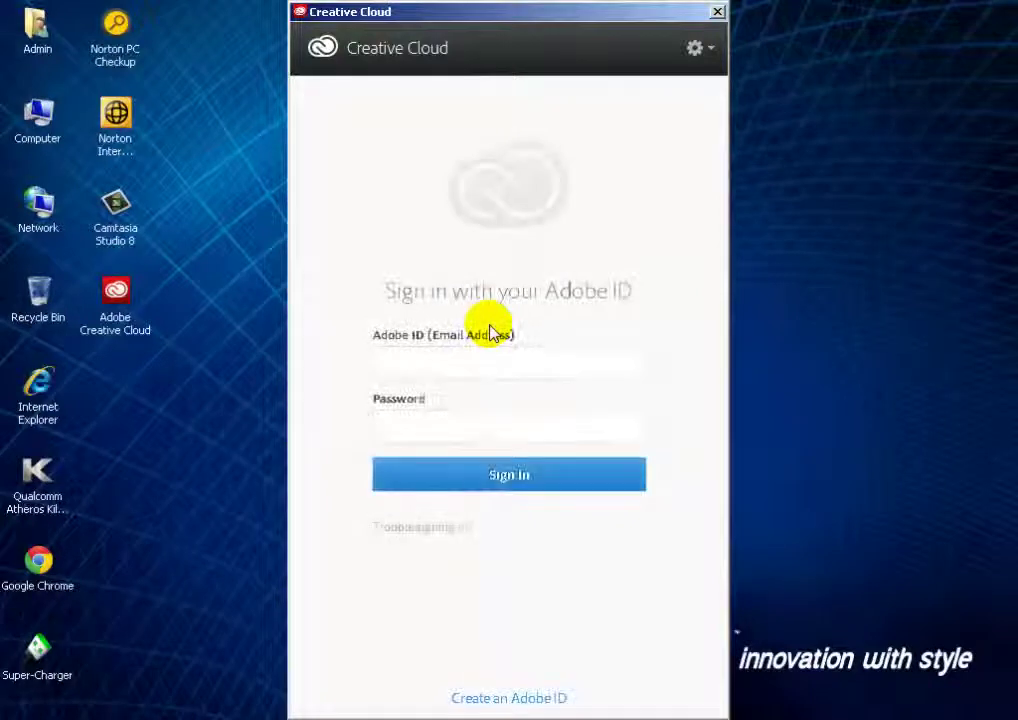
- Enter the Adobe ID e-mail address and the account password in the sign-in fields
click(472, 370)
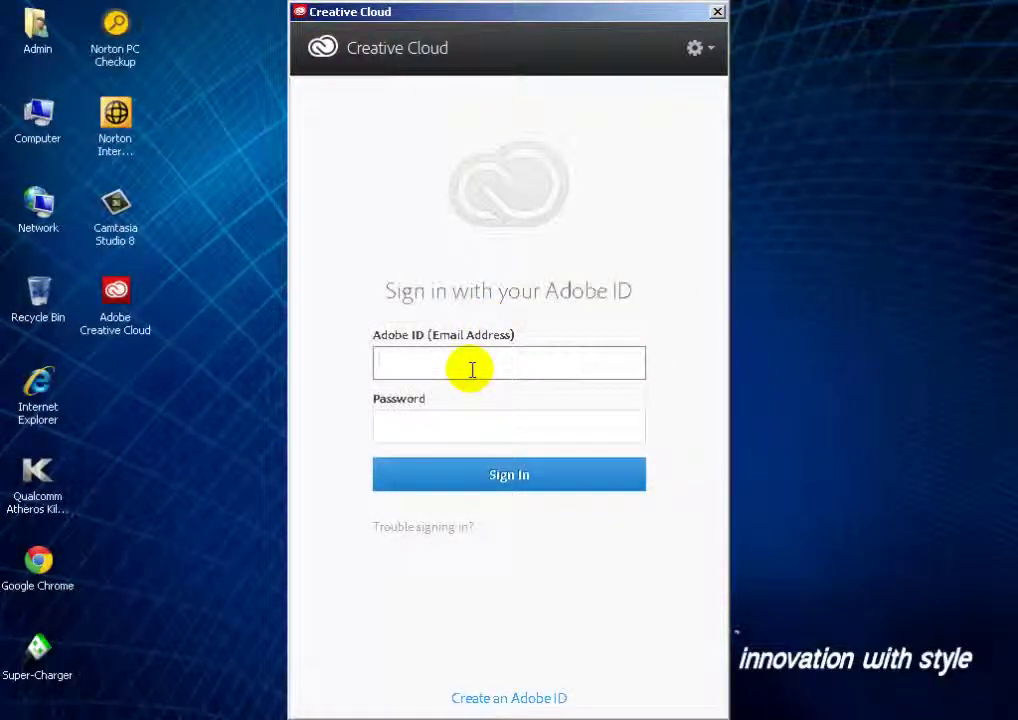
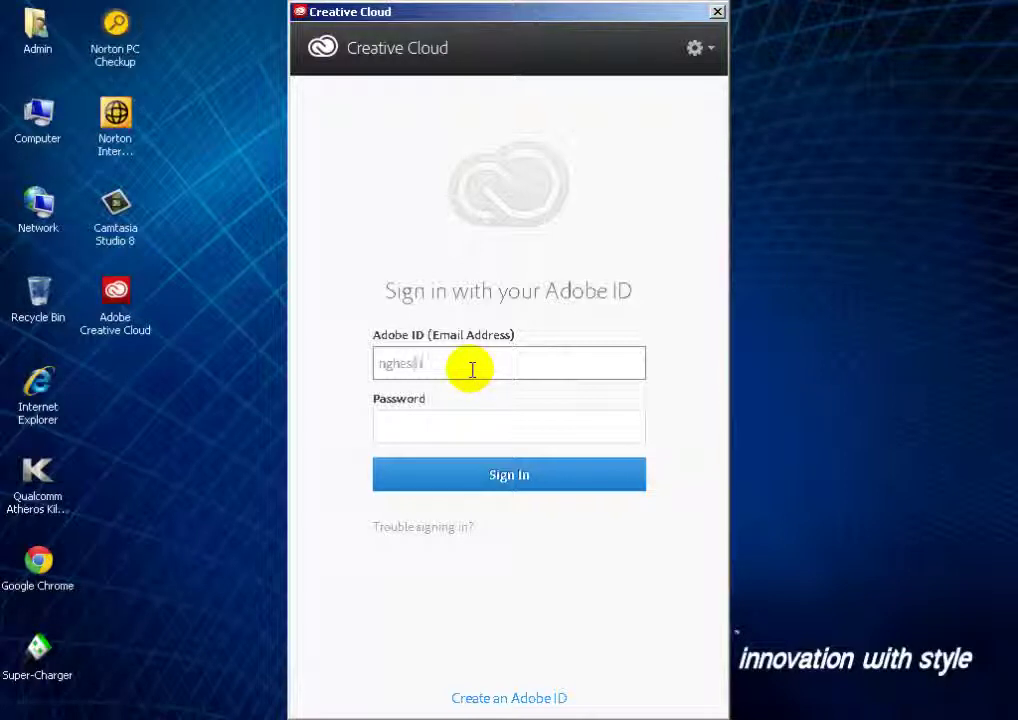
key(Tab)
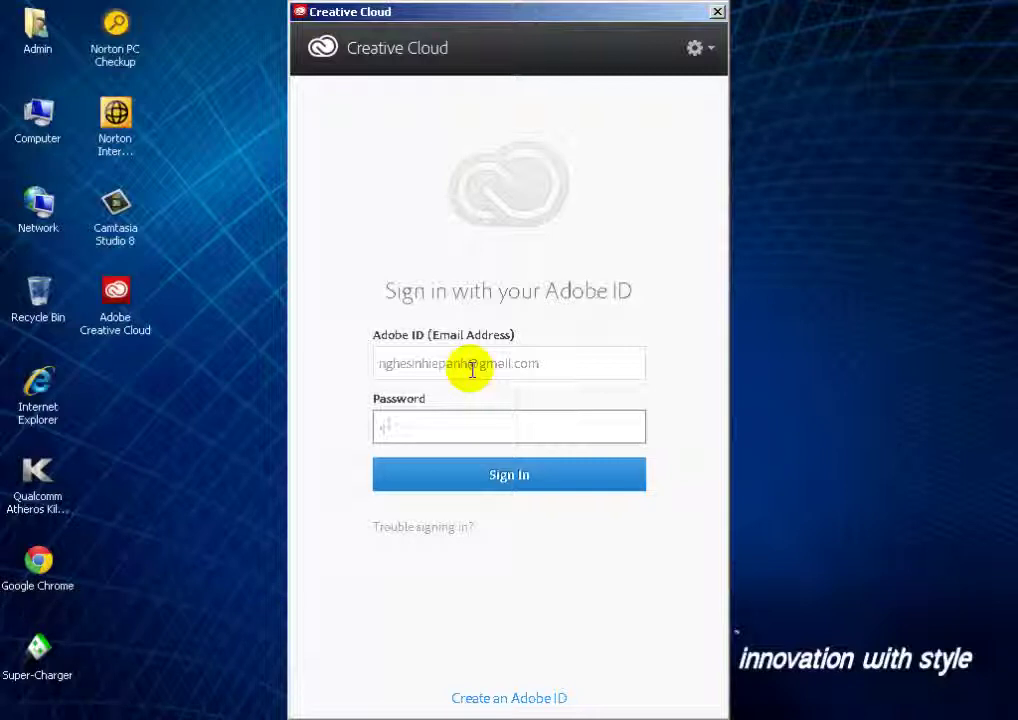
text(aa)
text(aaaa)
- Submit the sign-in, then choose the birth day and set the birth month to December
click(470, 474)
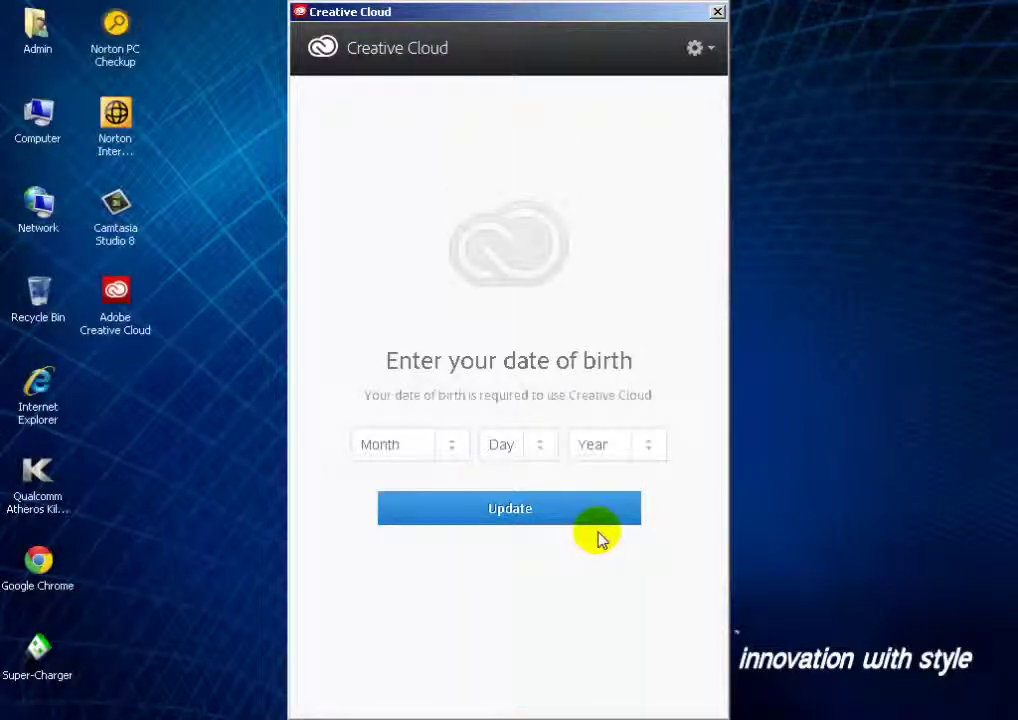
click(420, 446)
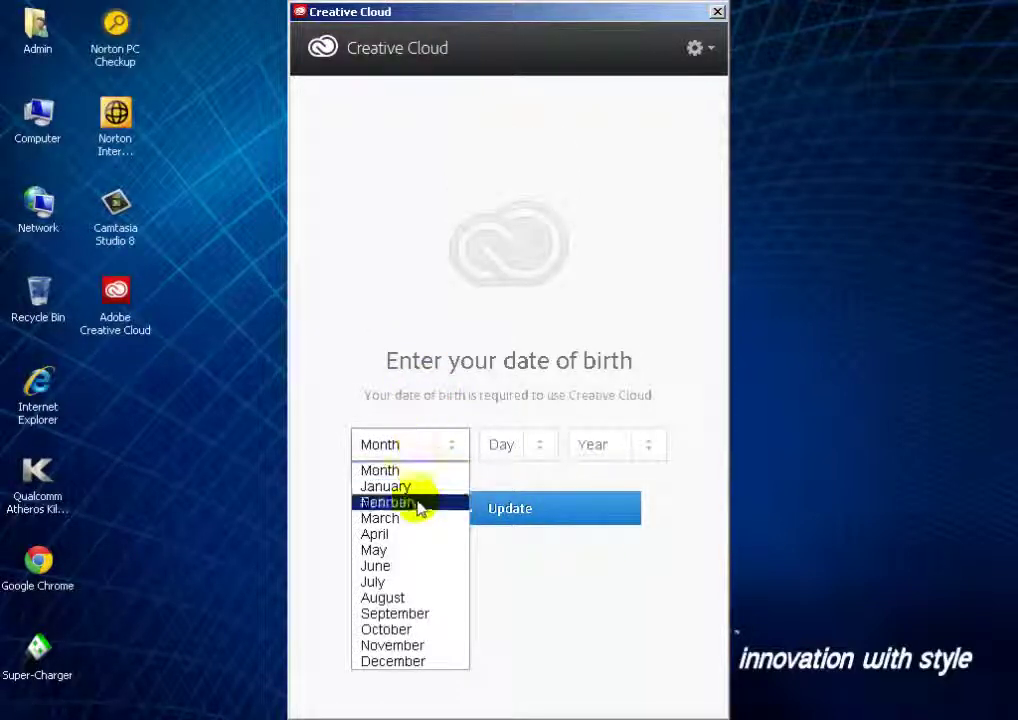
click(408, 629)
click(504, 445)
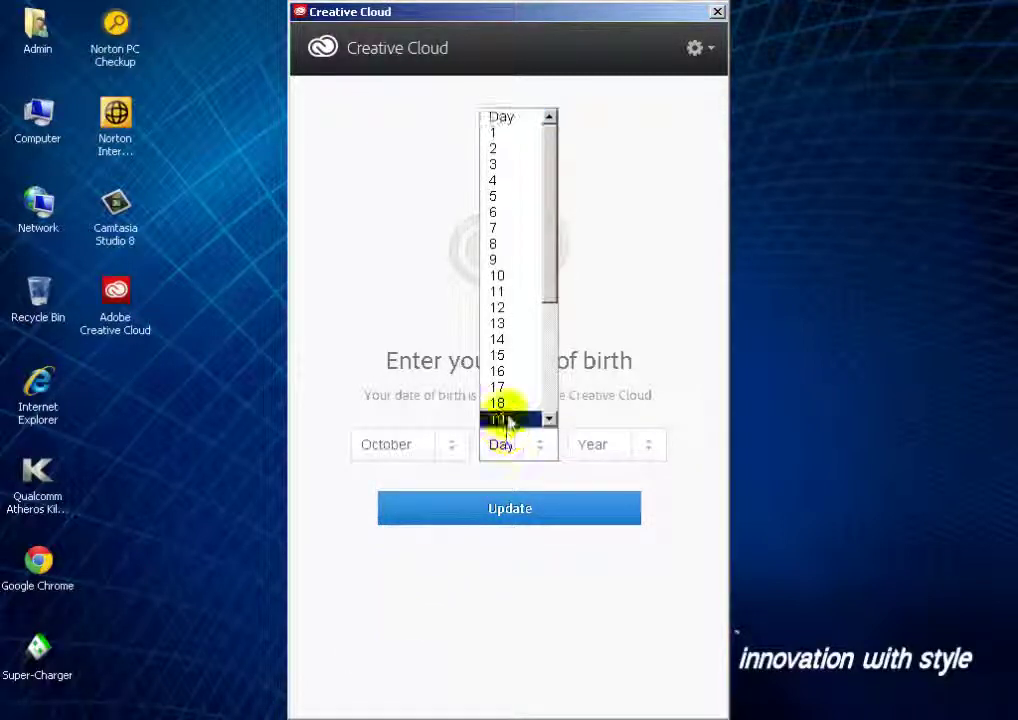
click(500, 308)
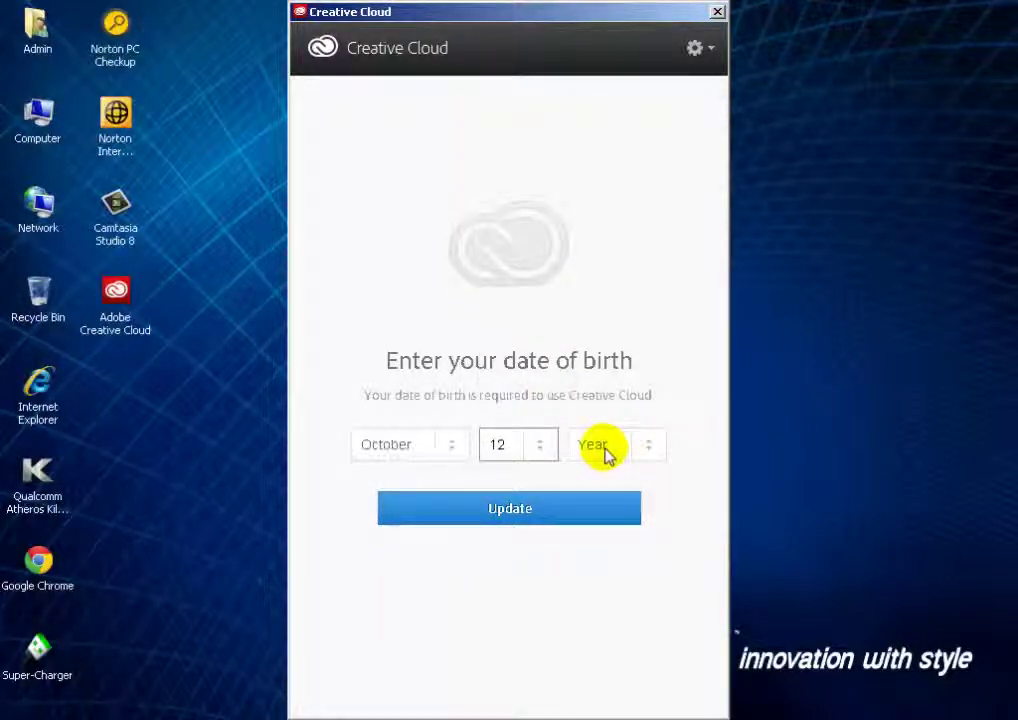
click(432, 450)
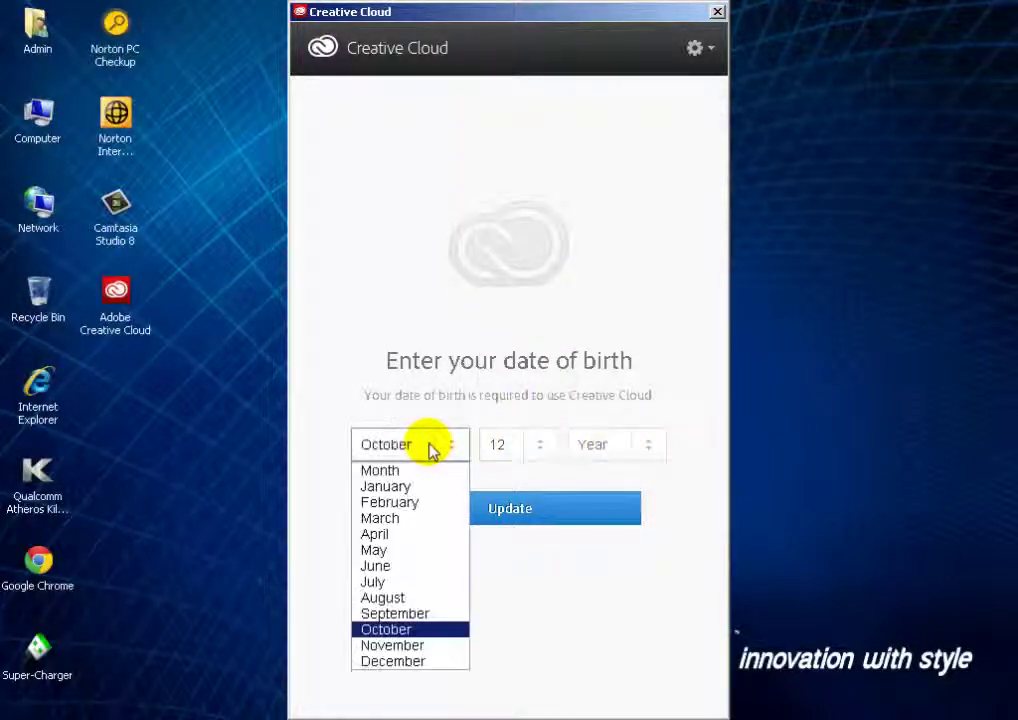
click(418, 661)
- Choose the birth year and submit the date of birth
click(658, 452)
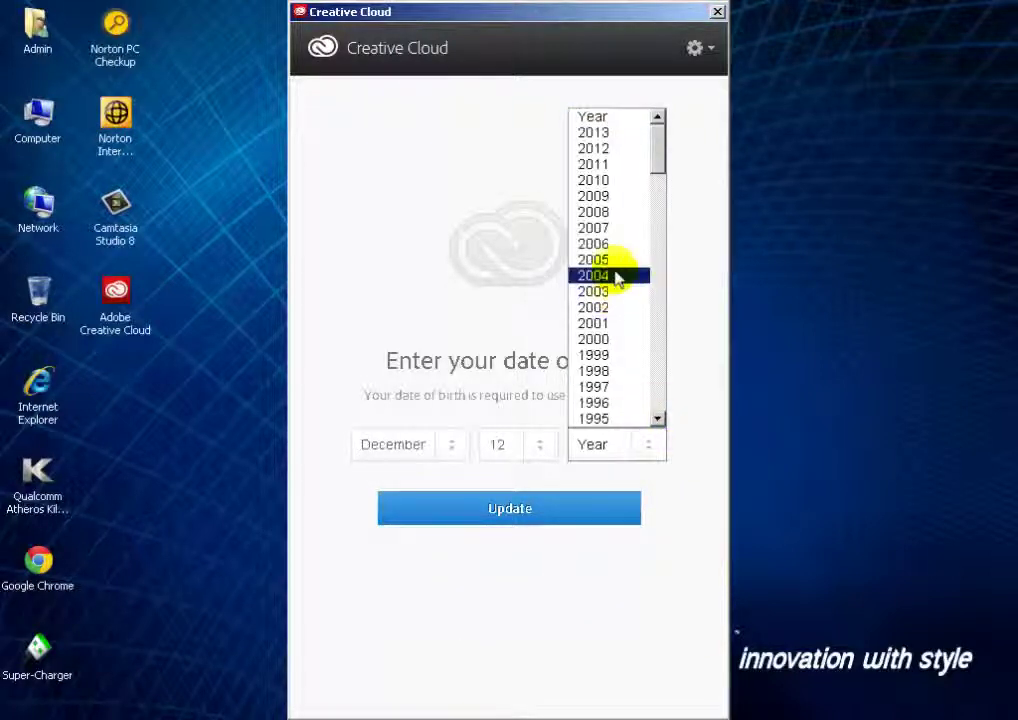
scroll(630, 352, down, 2)
scroll(631, 368, down, 4)
scroll(615, 400, down, 2)
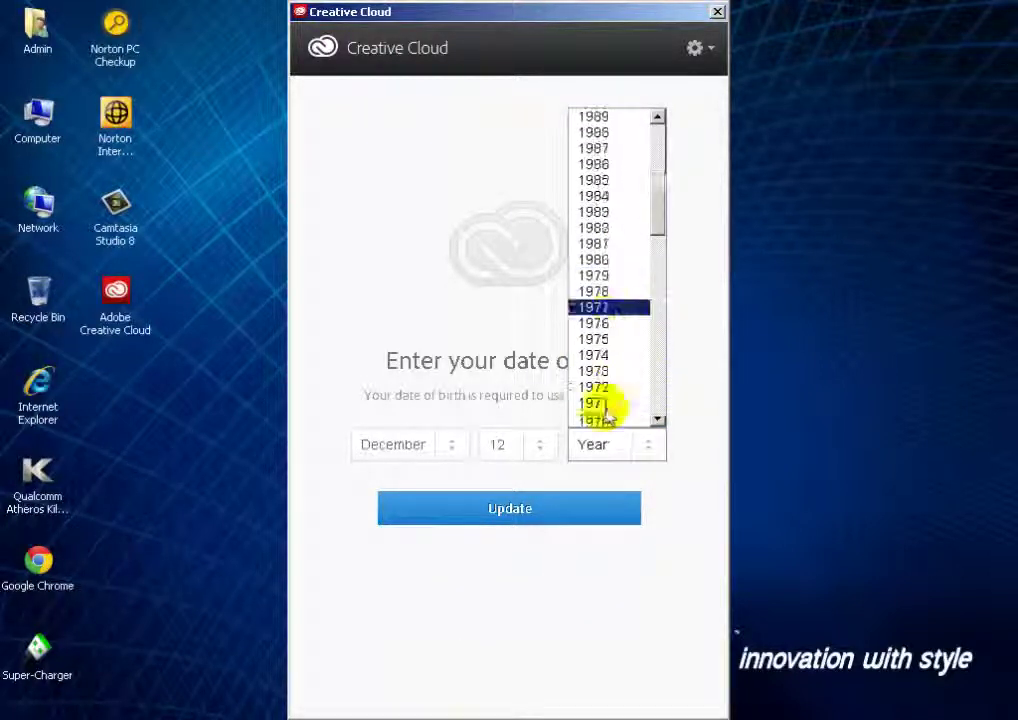
click(594, 325)
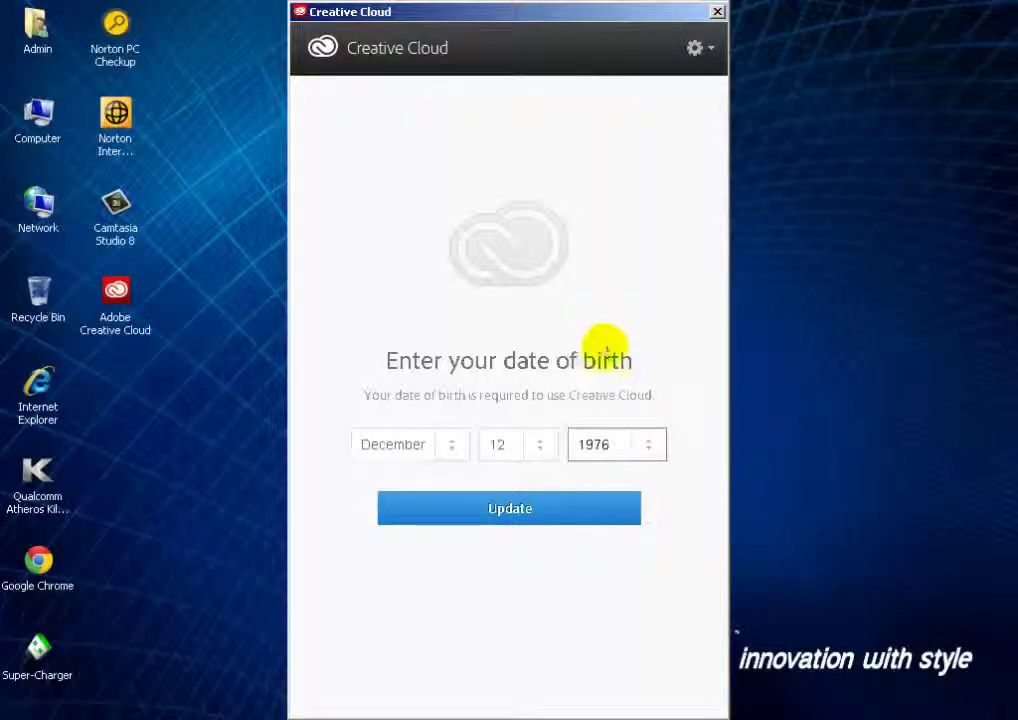
click(573, 510)
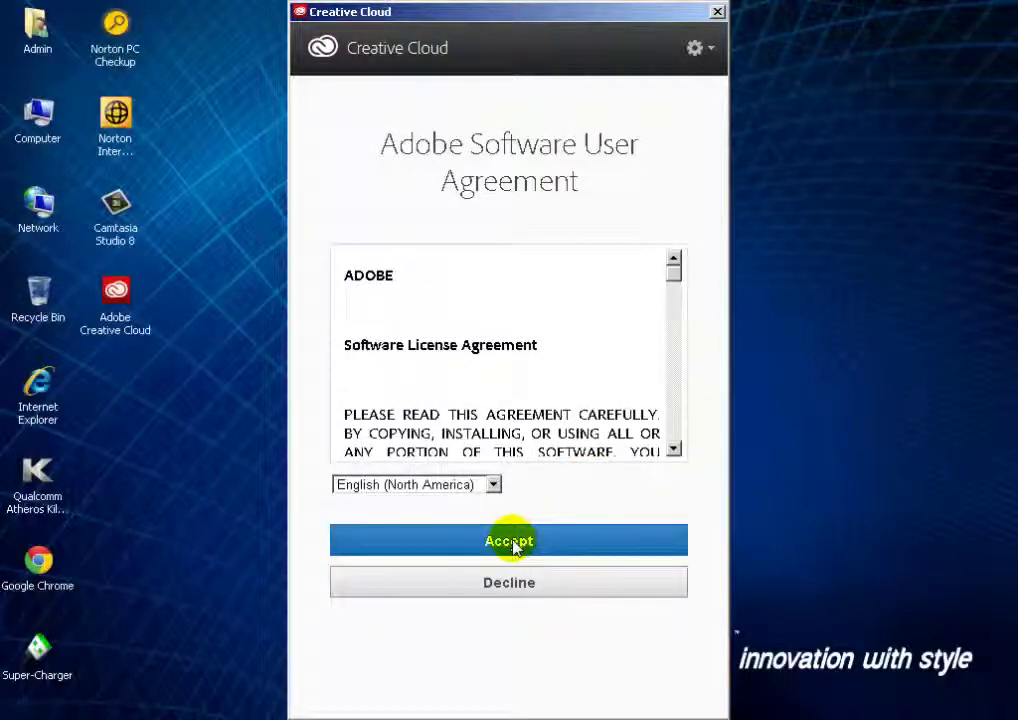
- Accept the Adobe Software User Agreement
click(513, 543)
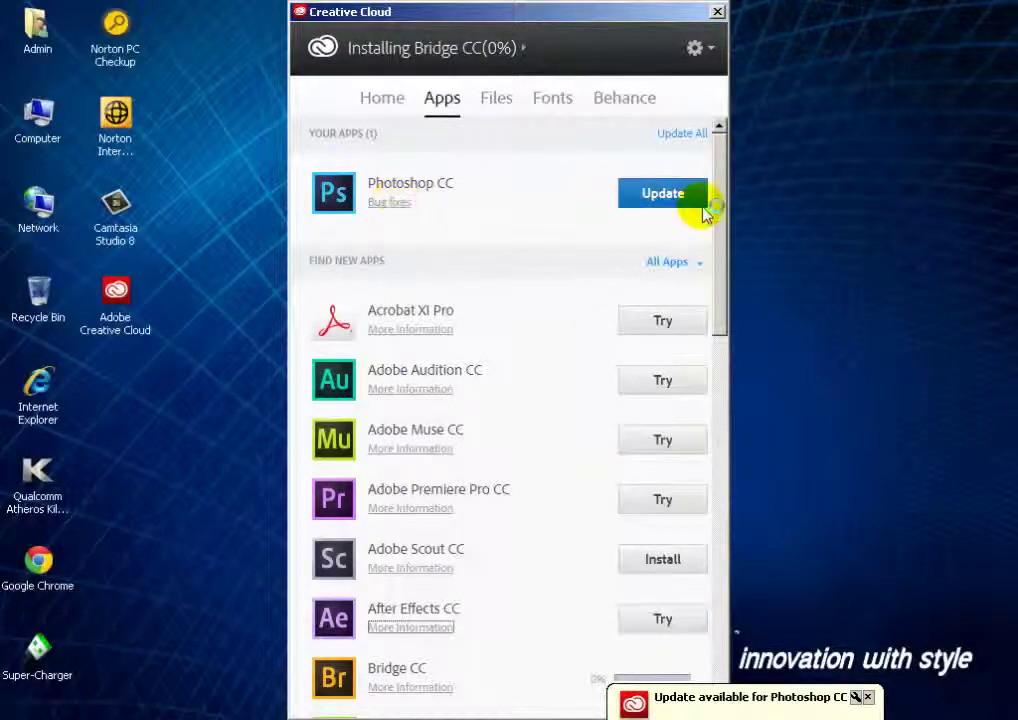
- Watch Bridge CC's progress in the Apps list until it shows Up to date
mouse_move(720, 190)
mouse_down()
mouse_move(722, 605)
mouse_move(704, 420)
mouse_move(711, 200)
mouse_move(713, 250)
mouse_up()
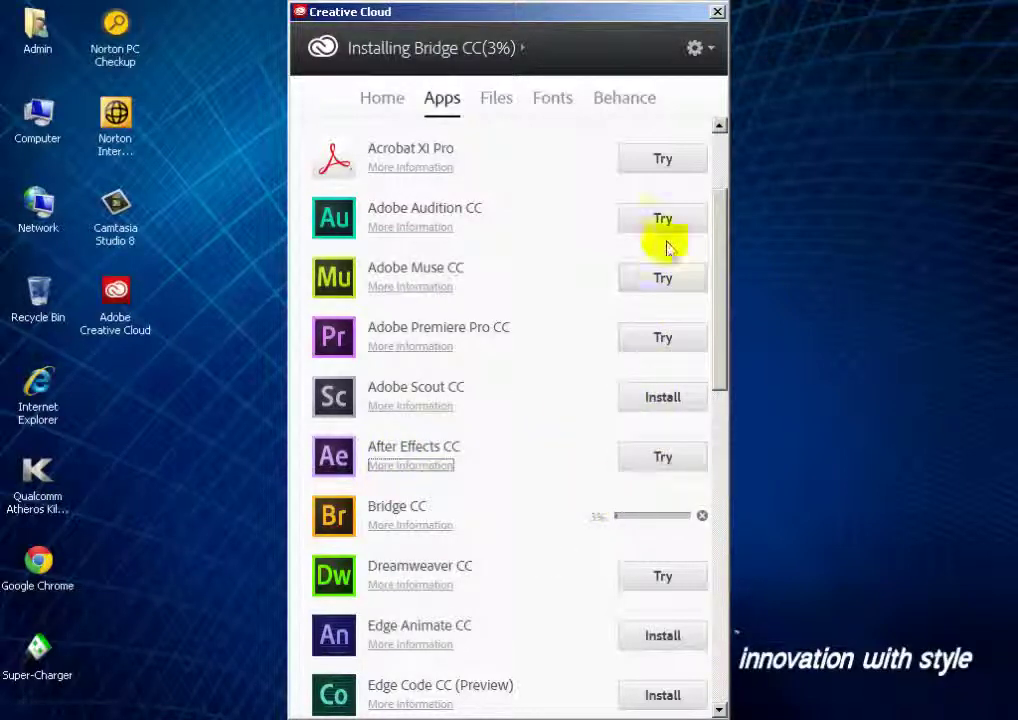
scroll(570, 543, down, 3)
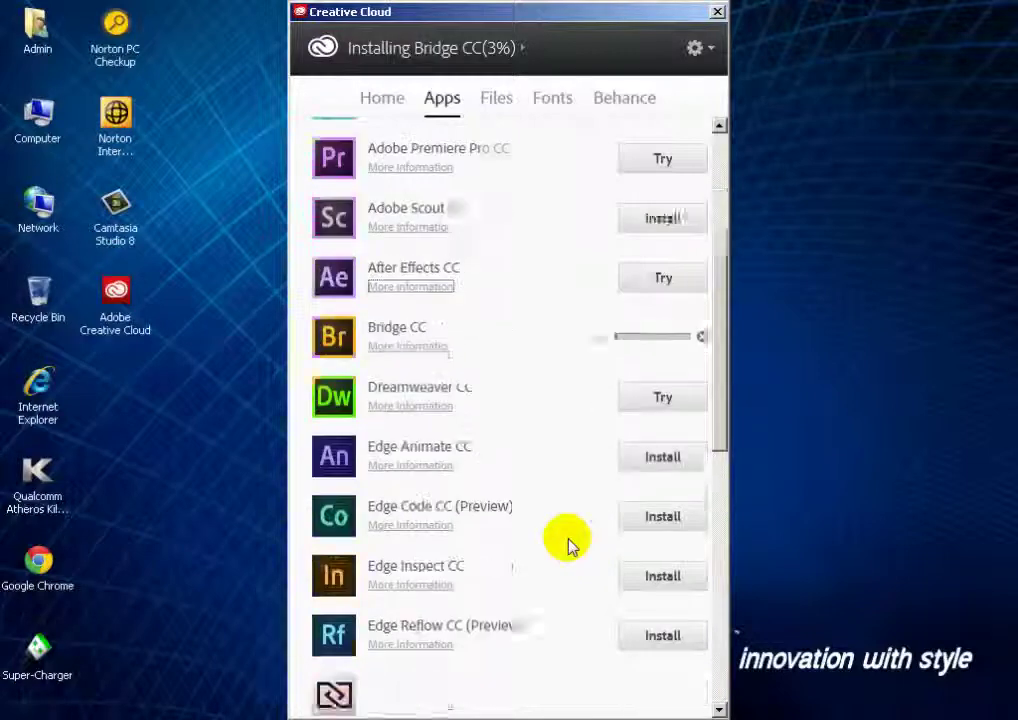
scroll(572, 558, down, 5)
scroll(572, 556, up, 5)
scroll(577, 549, up, 5)
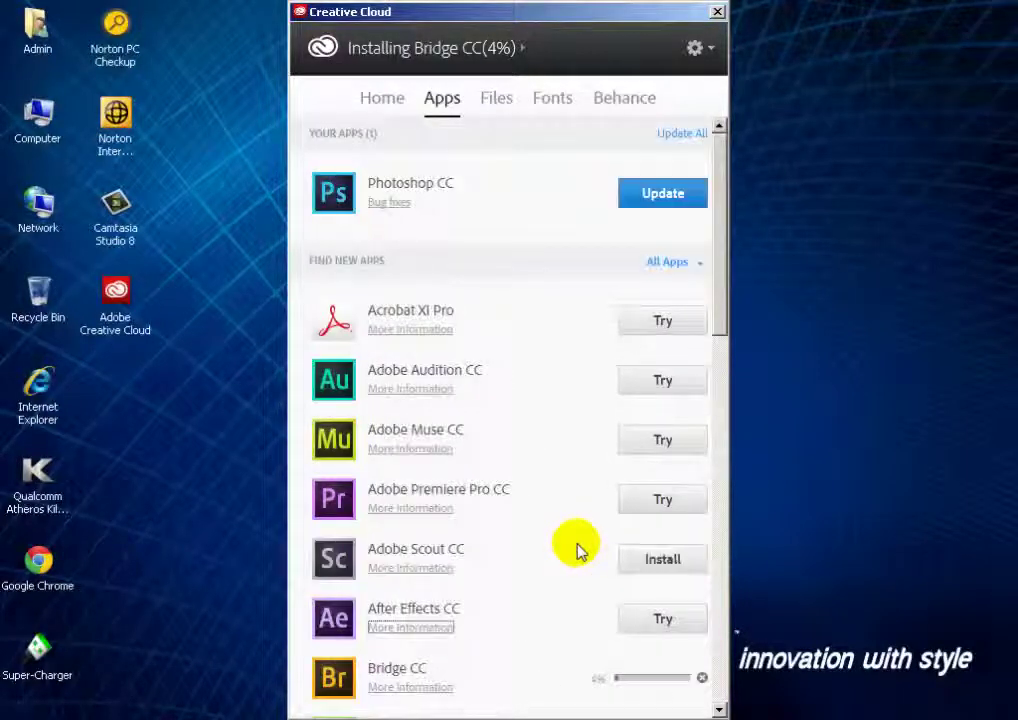
scroll(578, 547, down, 2)
scroll(580, 546, down, 2)
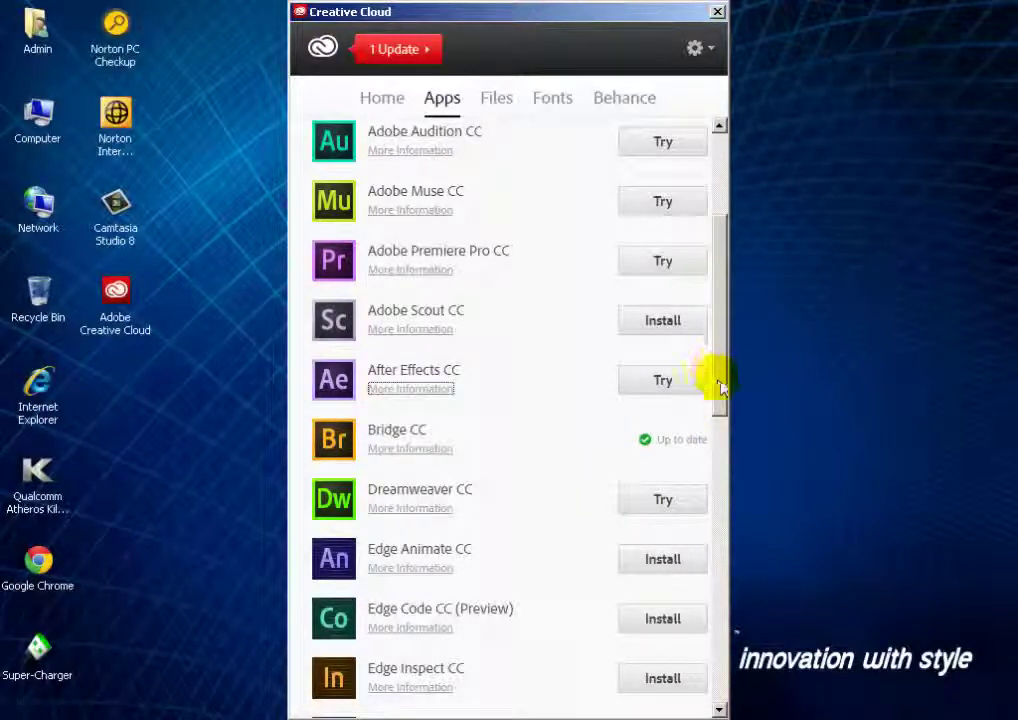
drag(718, 377, 722, 284)
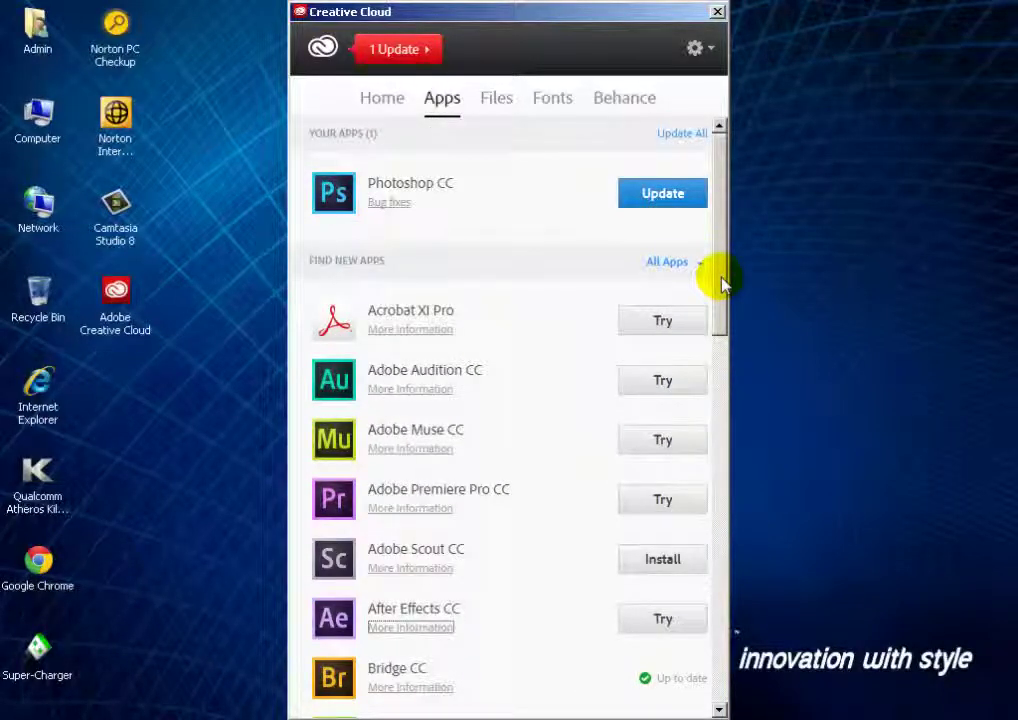
- Launch Adobe Bridge CC (64bit) from the Start menu's All Programs list
click(20, 712)
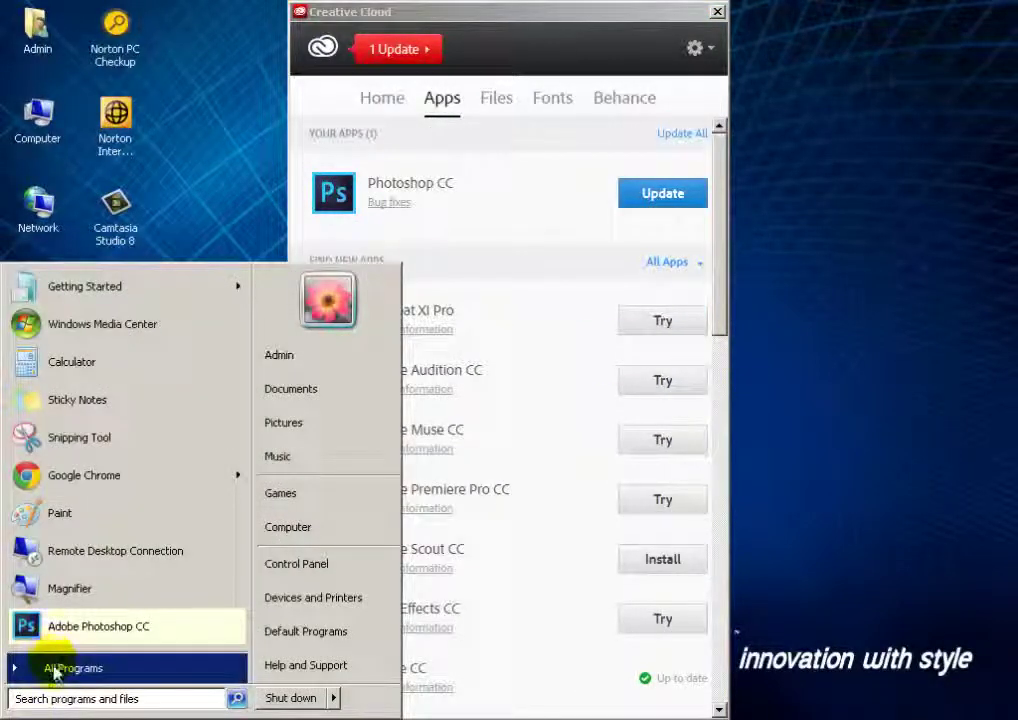
click(55, 670)
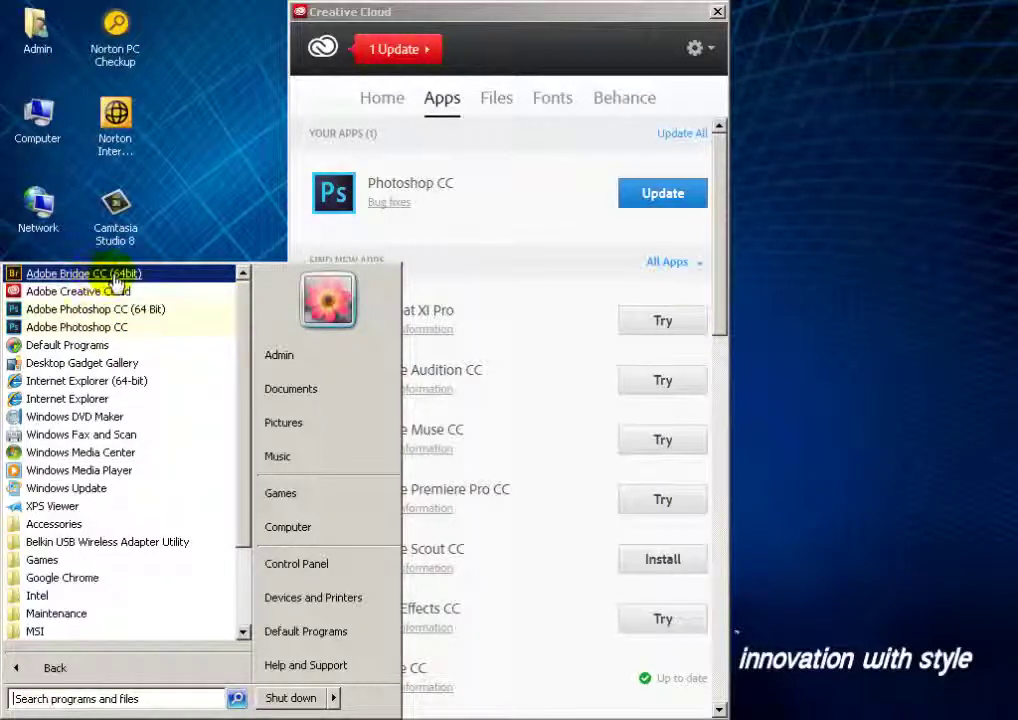
click(115, 280)
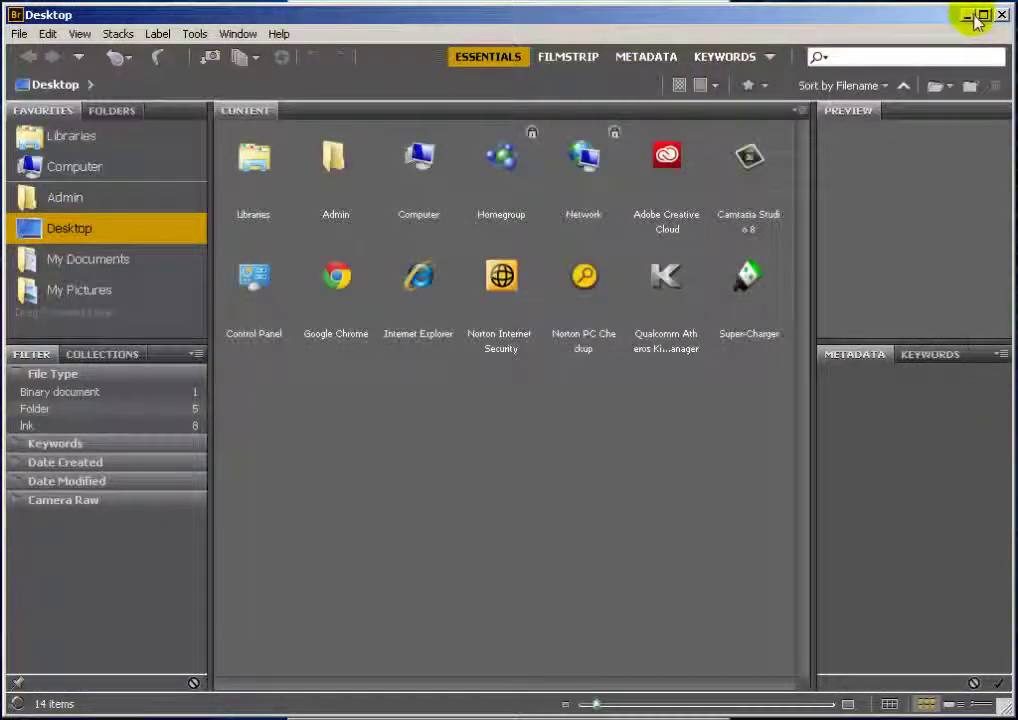
- Maximize Bridge and switch to the Filmstrip workspace with the Folders tree showing
click(984, 14)
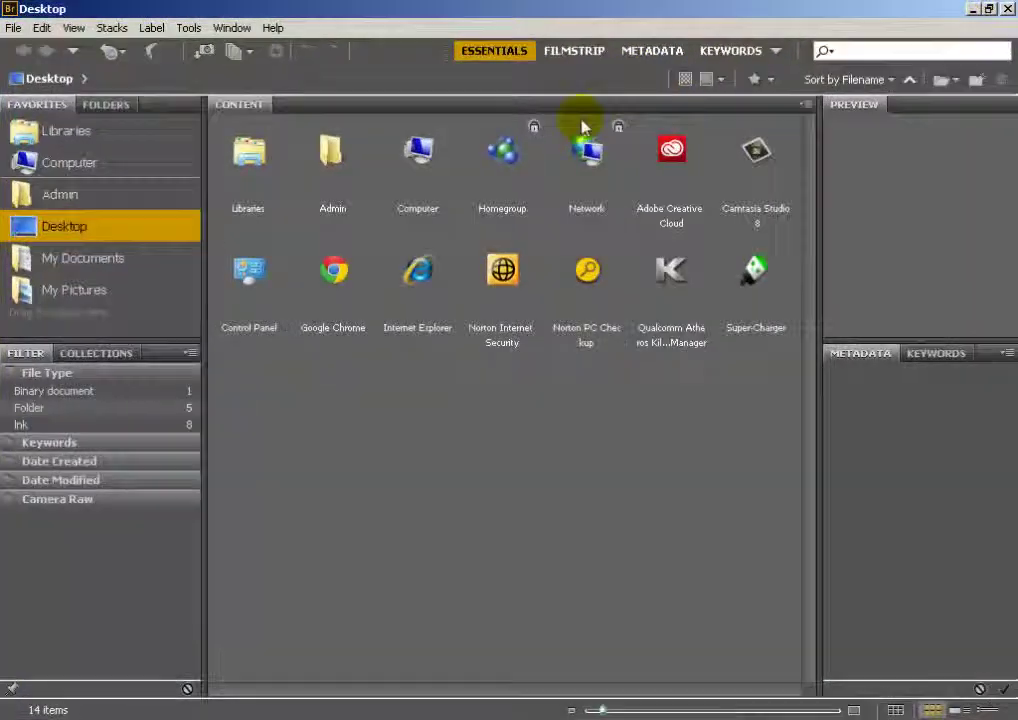
click(100, 104)
click(598, 55)
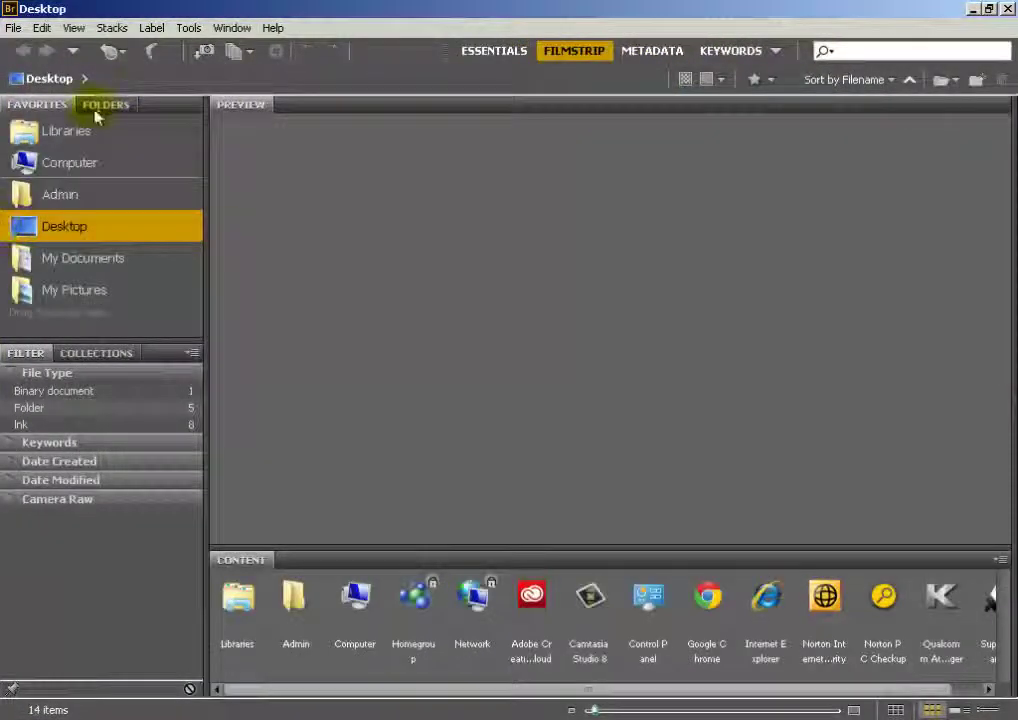
click(100, 104)
- Browse Computer > Data2 (E:) > Giao Trinh Photoshop CC > images, and preview _QV10028.NEF
click(17, 141)
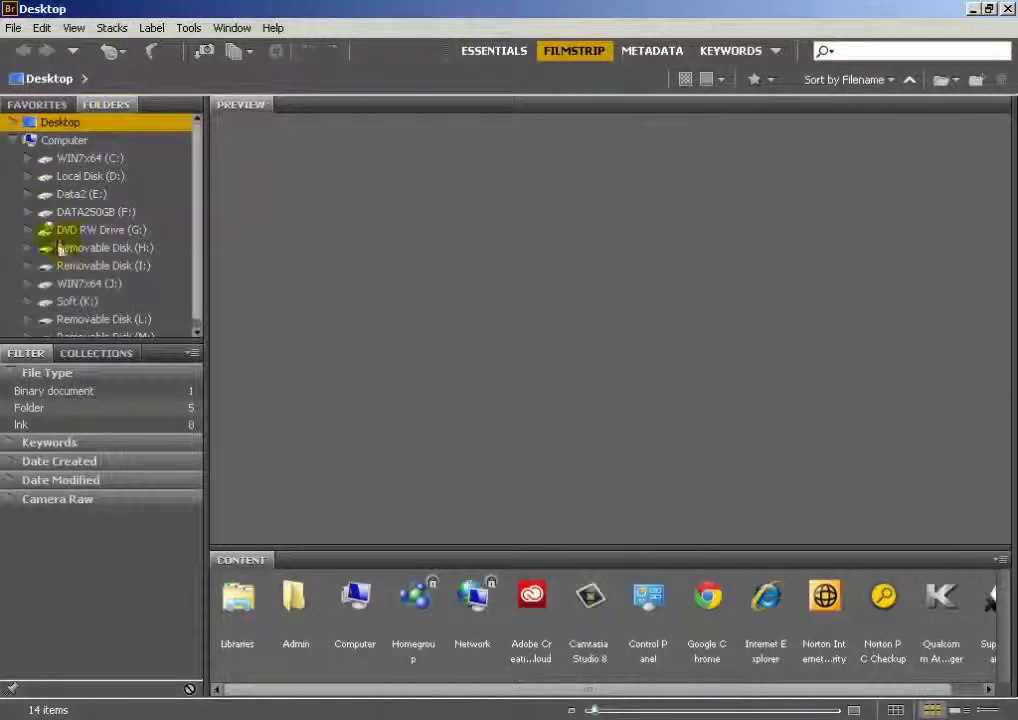
click(29, 193)
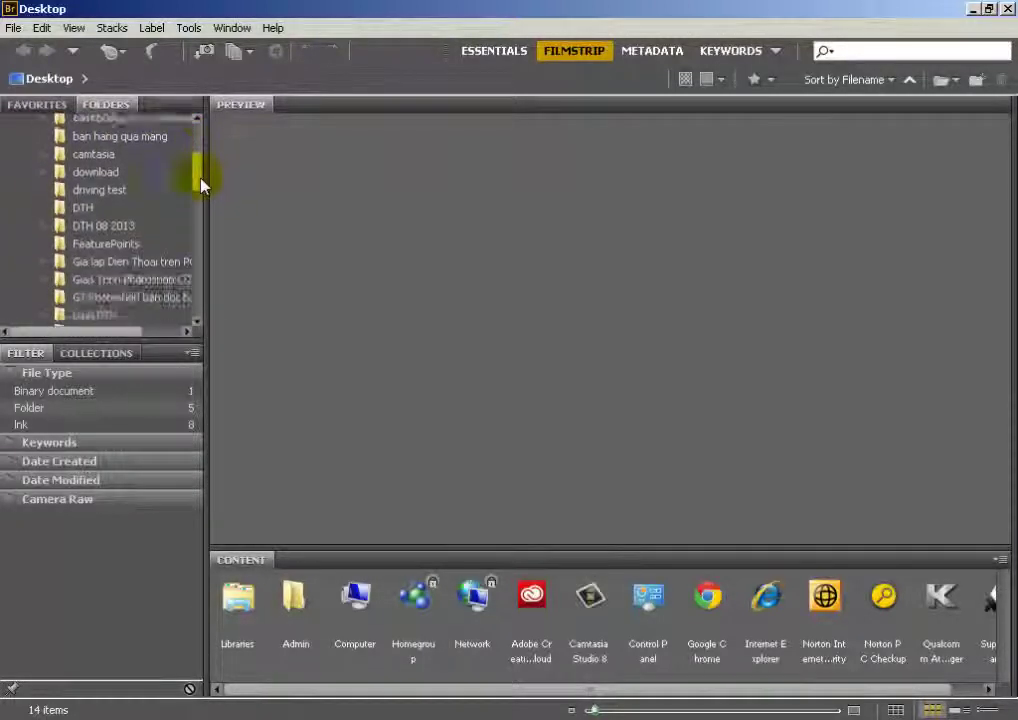
drag(199, 155, 200, 193)
click(44, 222)
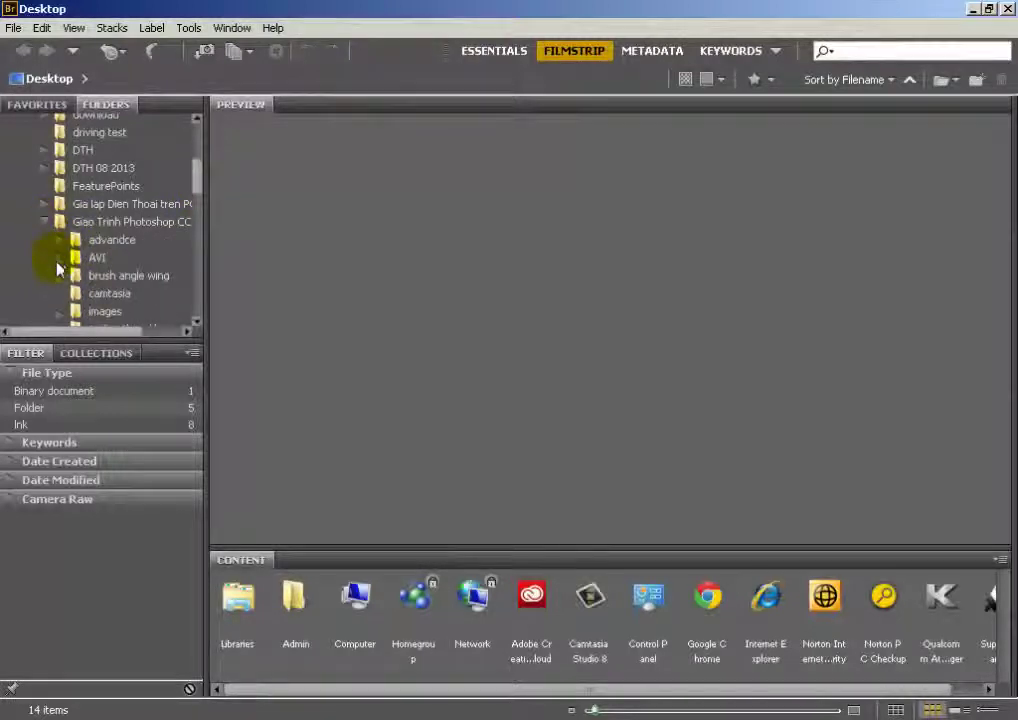
click(60, 312)
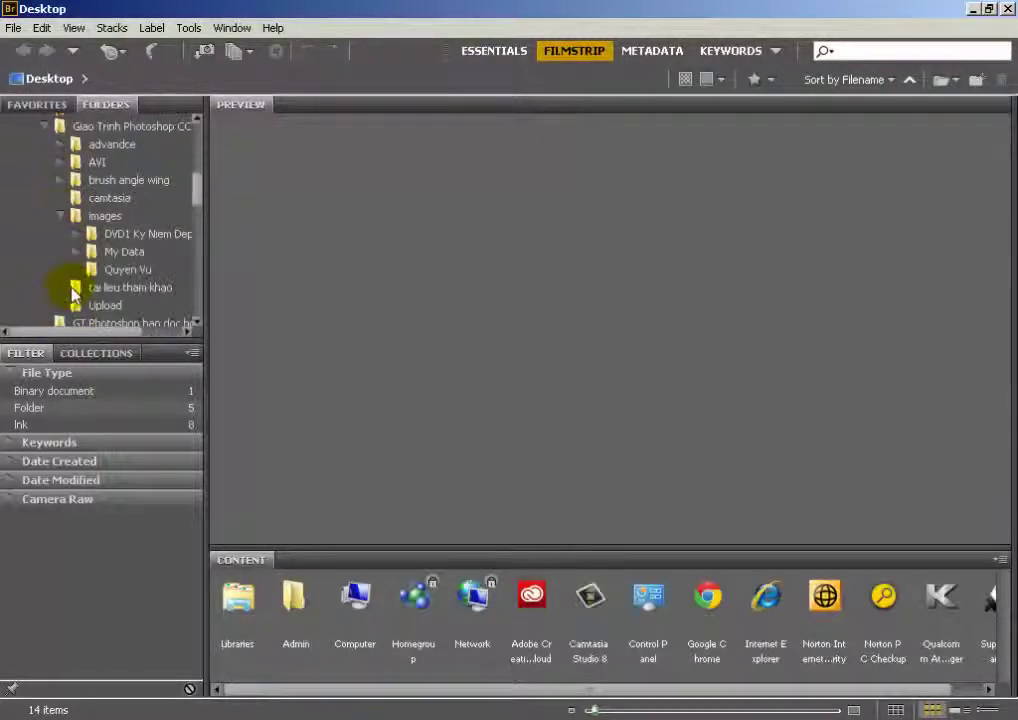
click(128, 269)
click(305, 598)
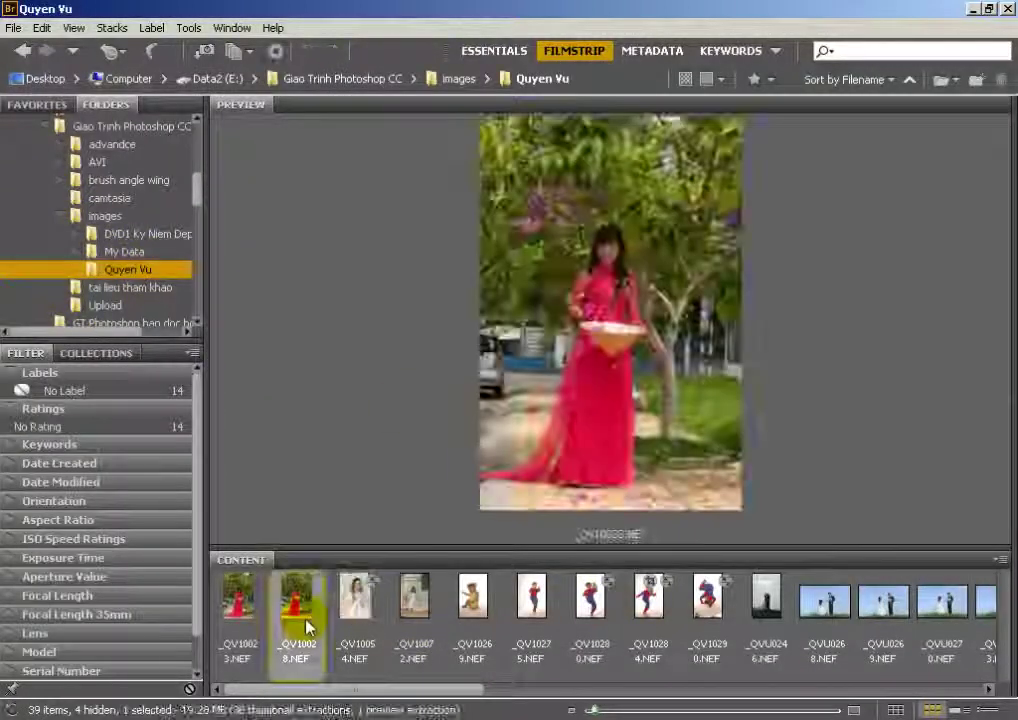
right_click(308, 600)
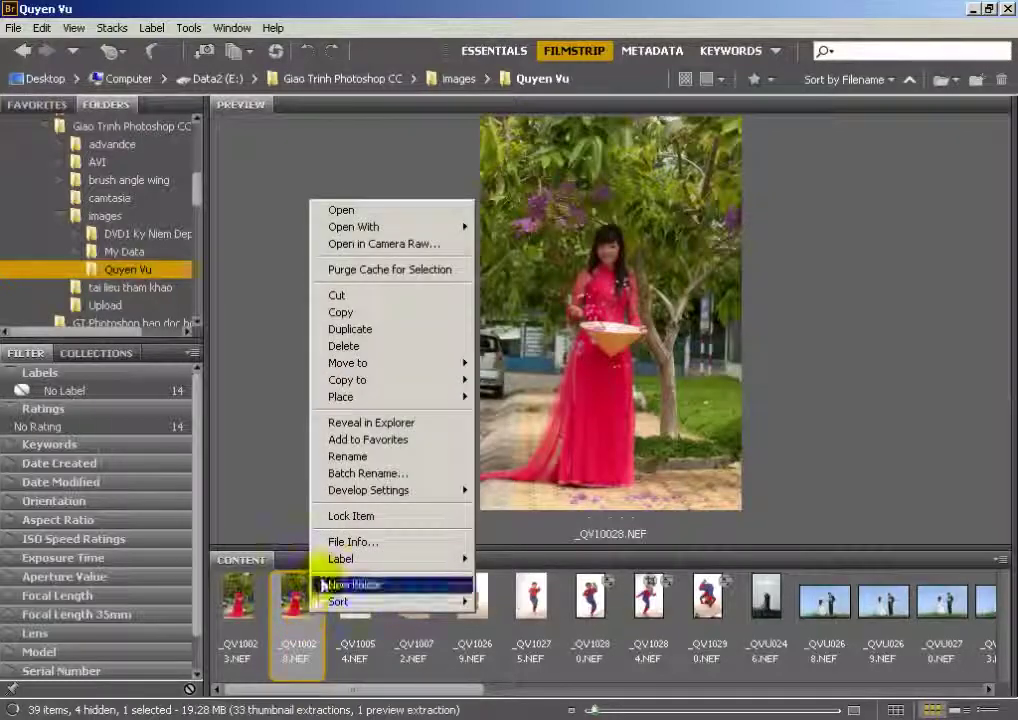
click(384, 244)
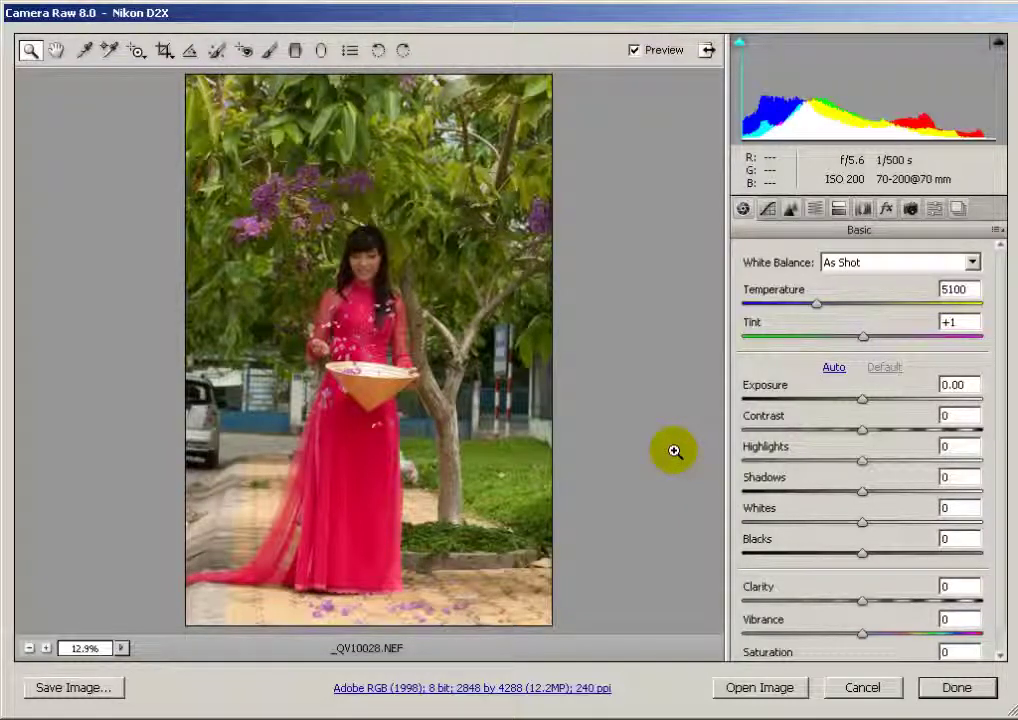
click(862, 688)
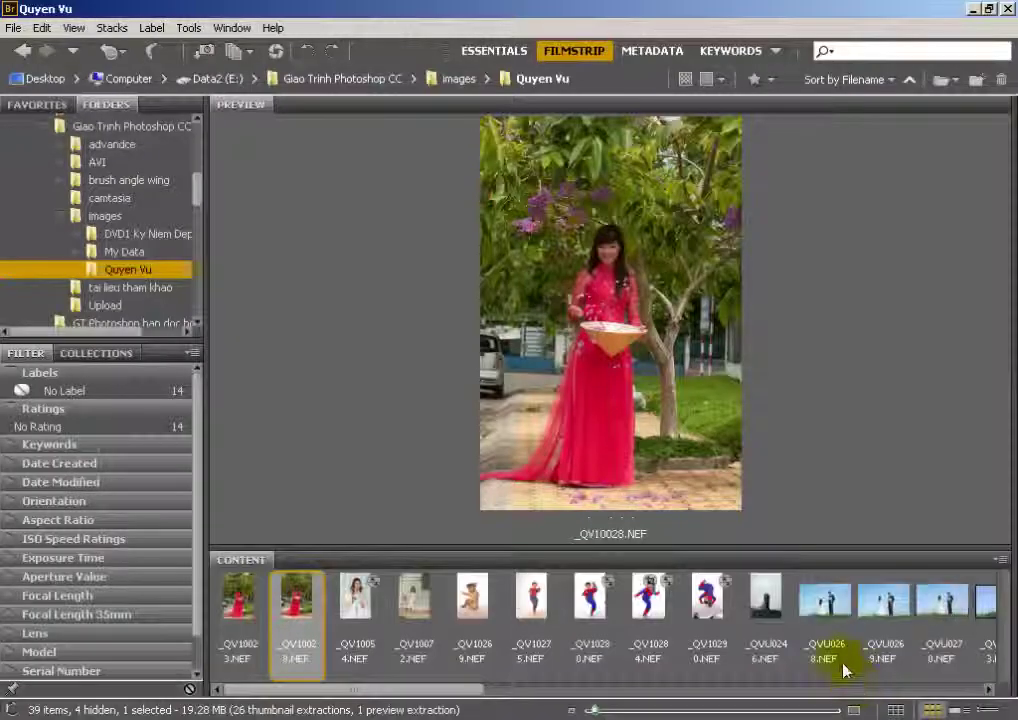